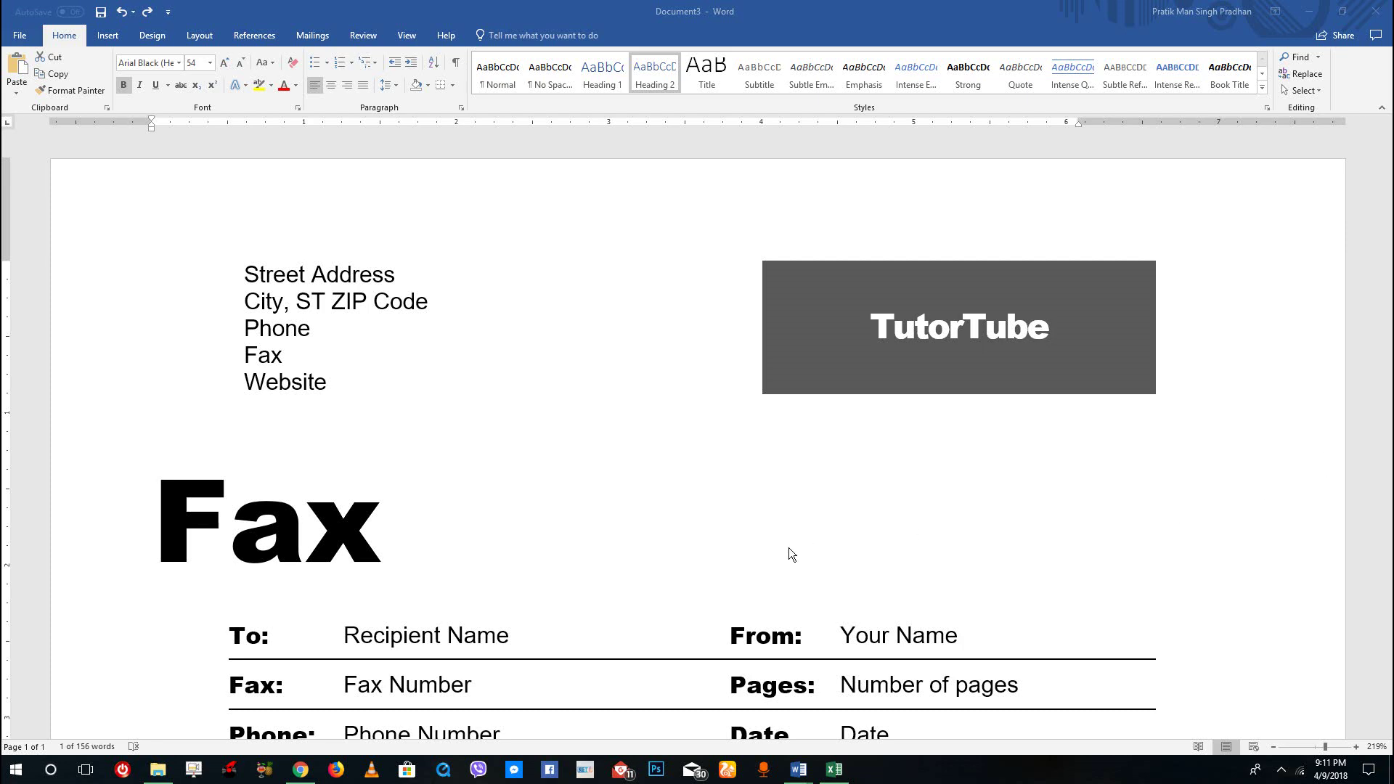
# Select the word TutorTube in the fax template's heading.
pyautogui.scroll(-2, 694, 525)
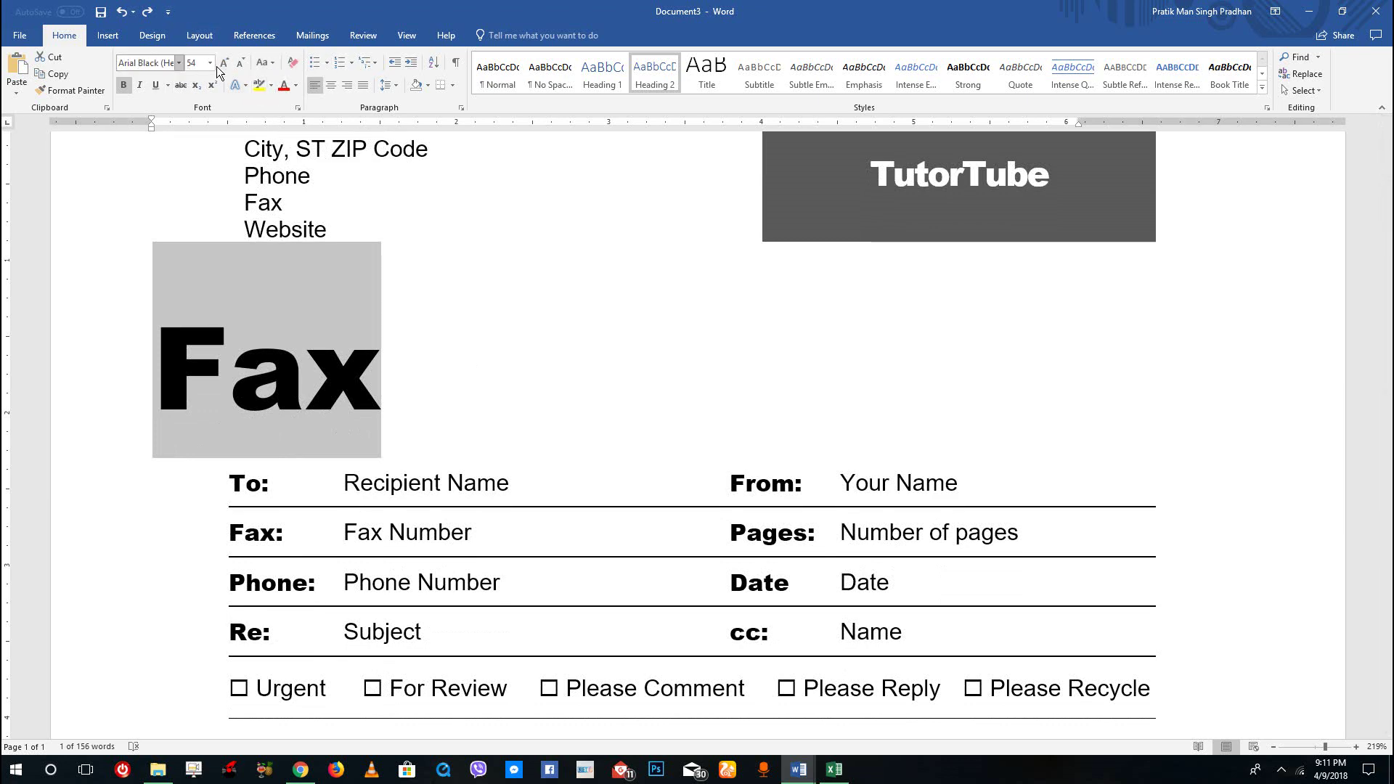
pyautogui.scroll(3, 464, 261)
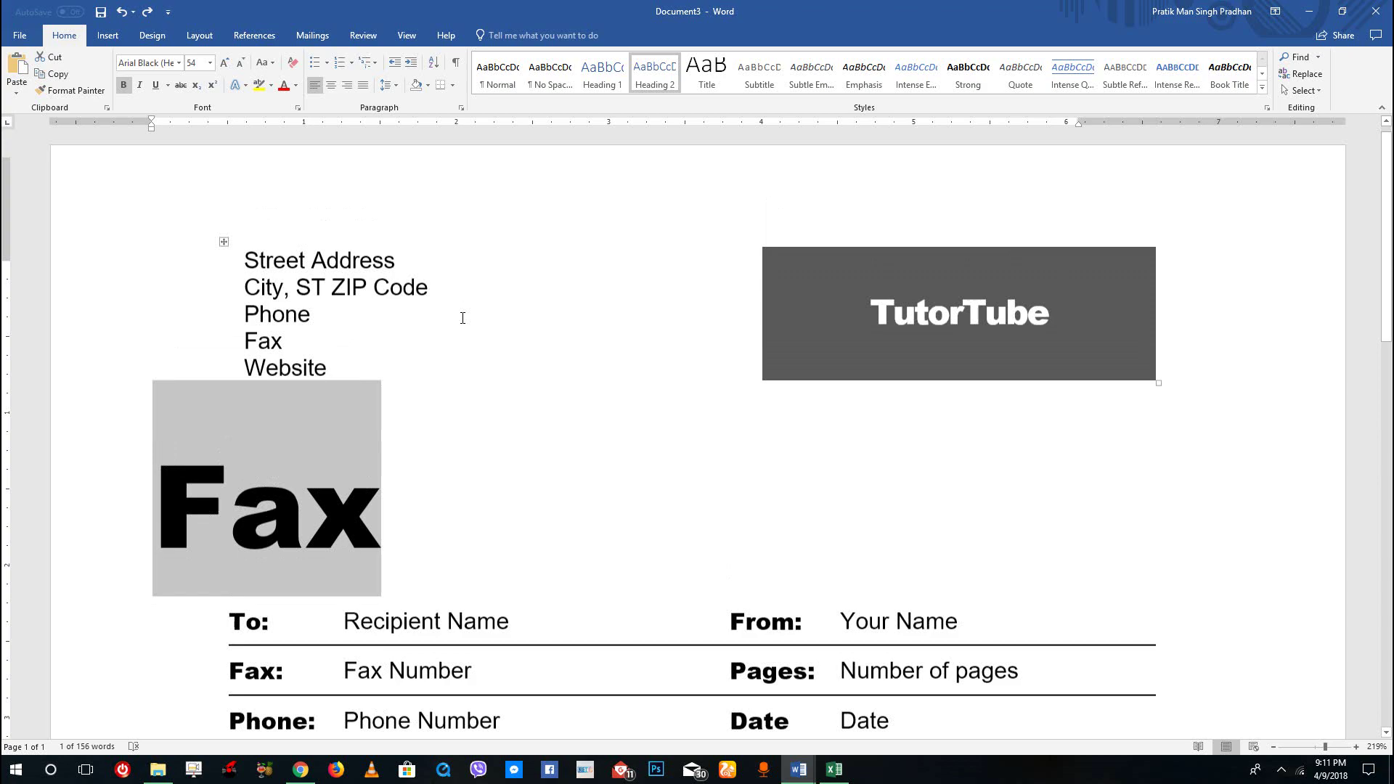
pyautogui.click(483, 340)
pyautogui.scroll(-15, 835, 436)
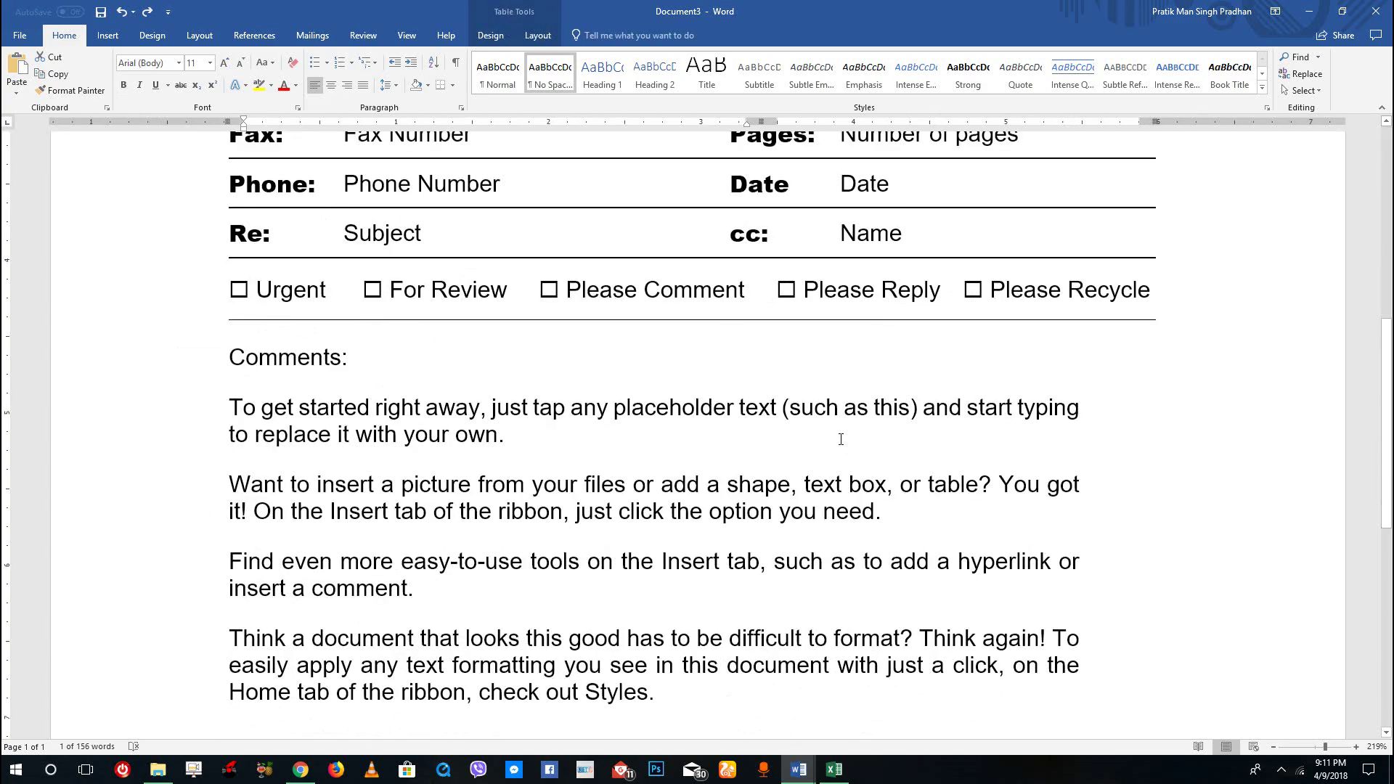
pyautogui.scroll(5, 844, 439)
pyautogui.scroll(10, 844, 439)
pyautogui.click(506, 307)
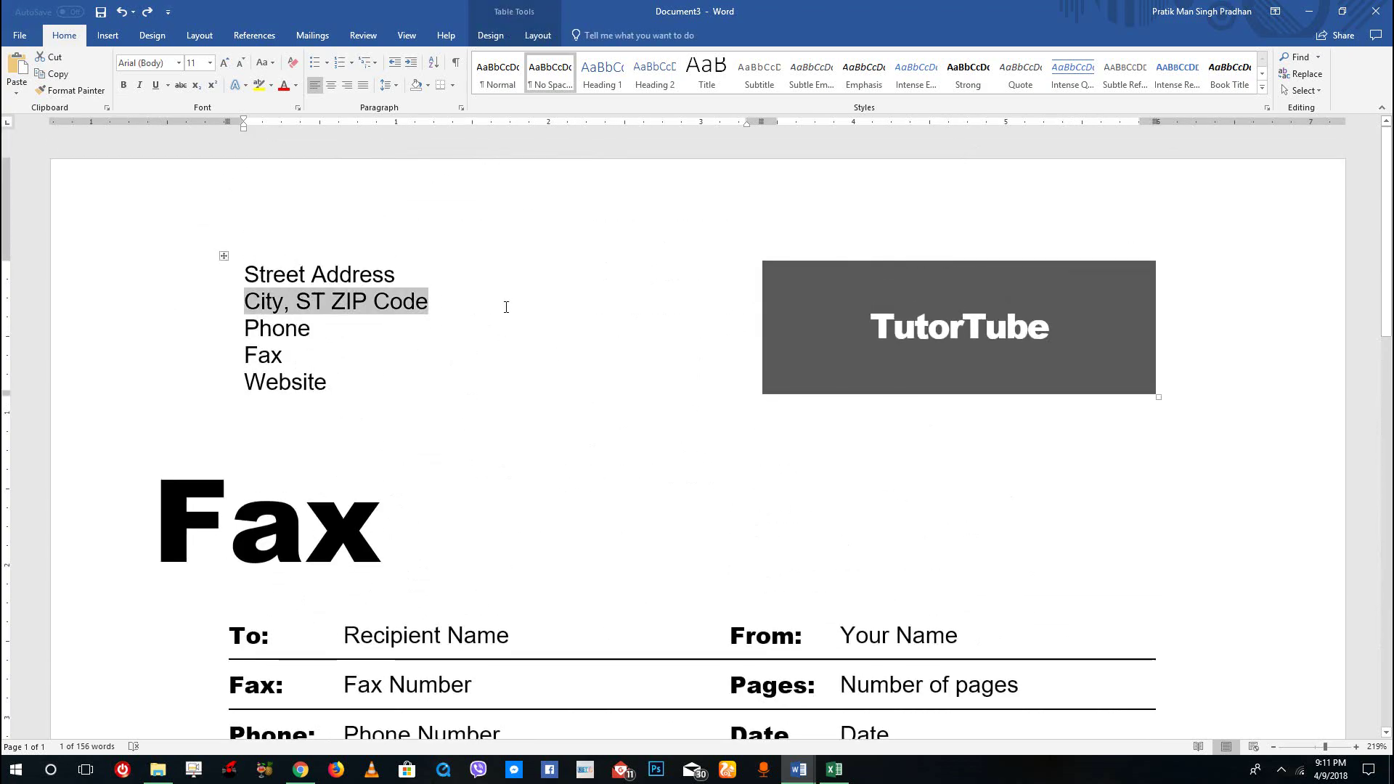
pyautogui.click(955, 334)
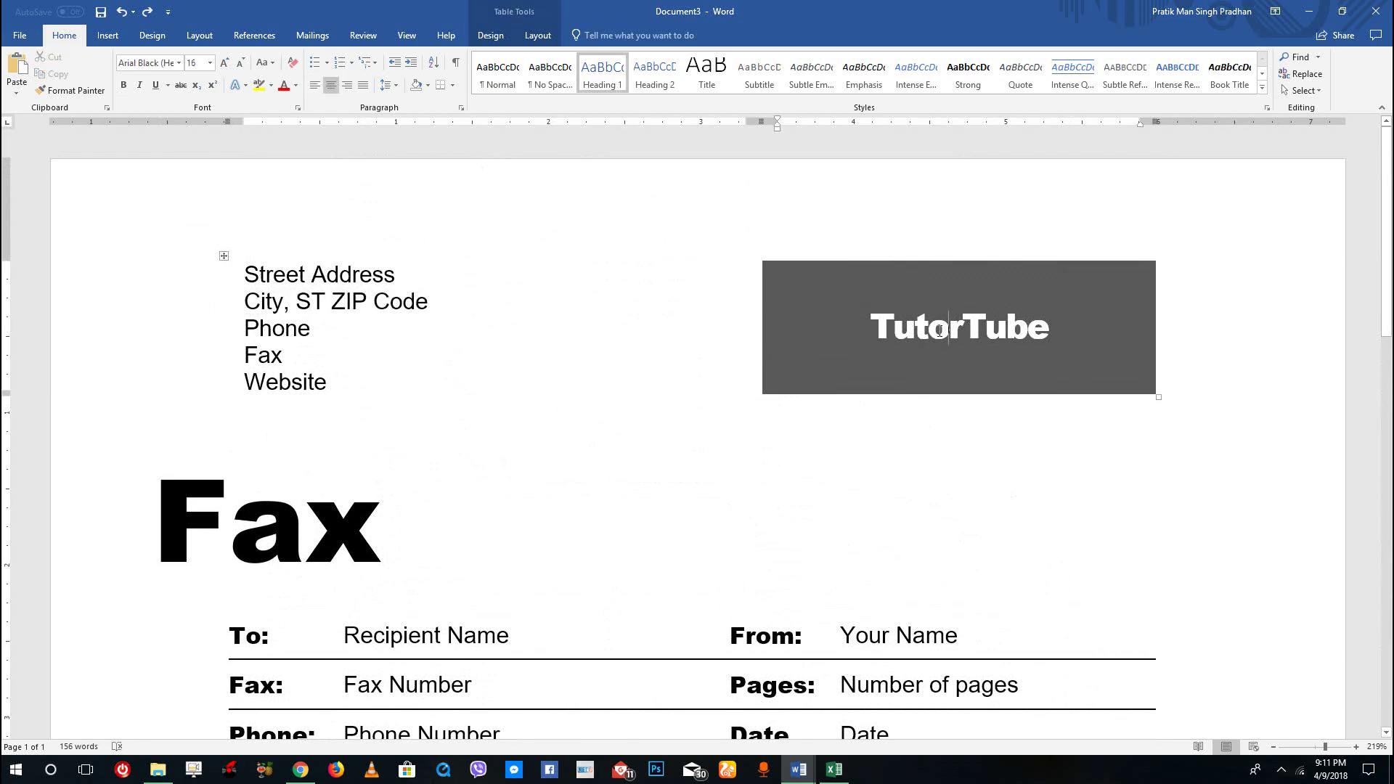
pyautogui.doubleClick(961, 333)
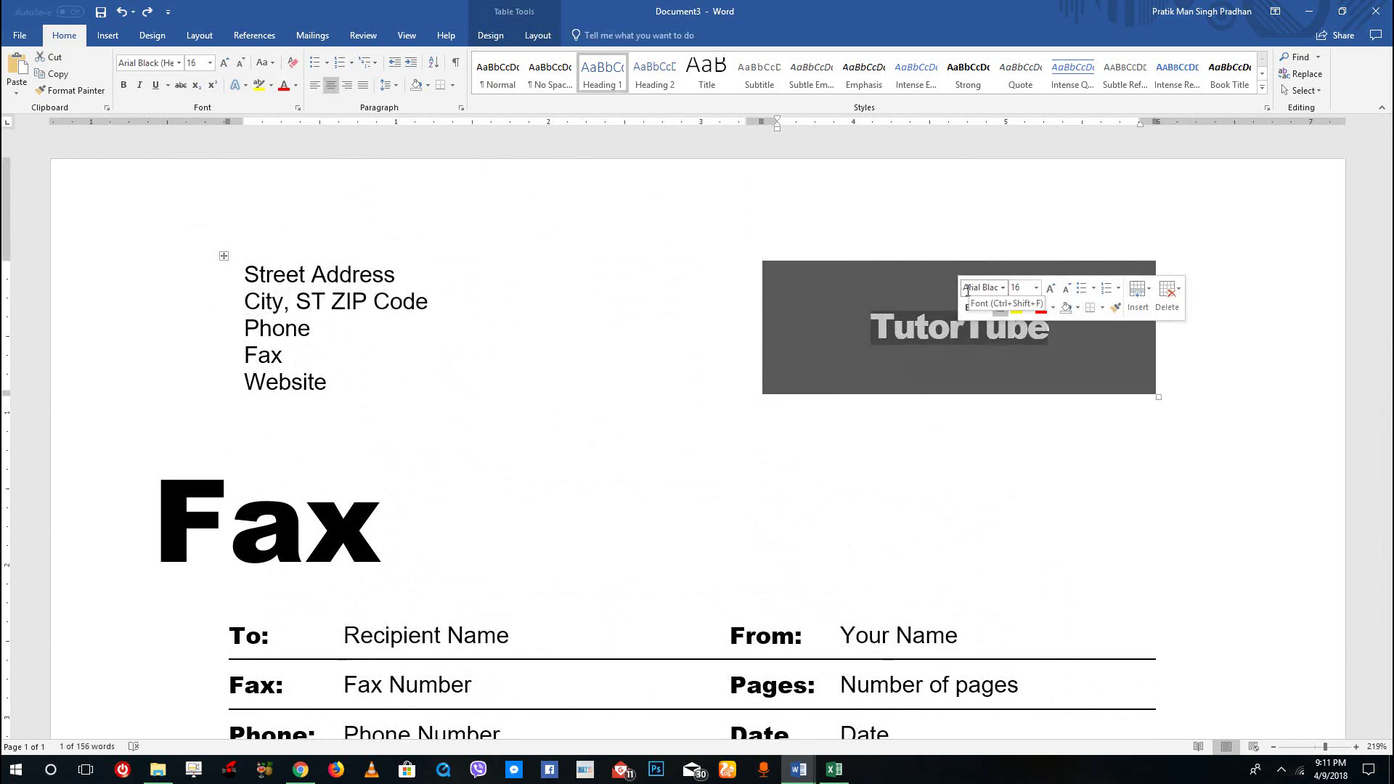
# Change TutorTube's font to Myriad Pro Condensed, declining the unavailable-font warning.
pyautogui.click(128, 64)
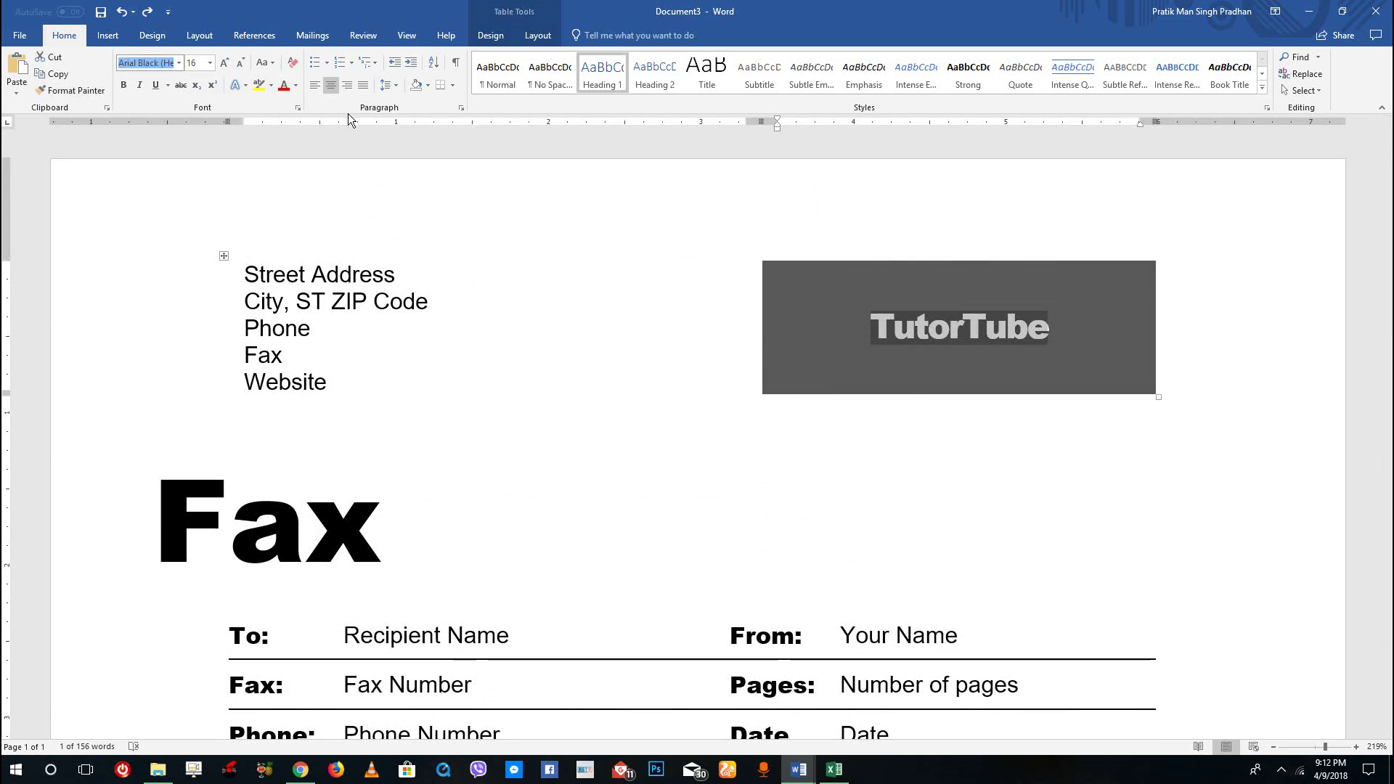
pyautogui.write('Myriad Pro Co')
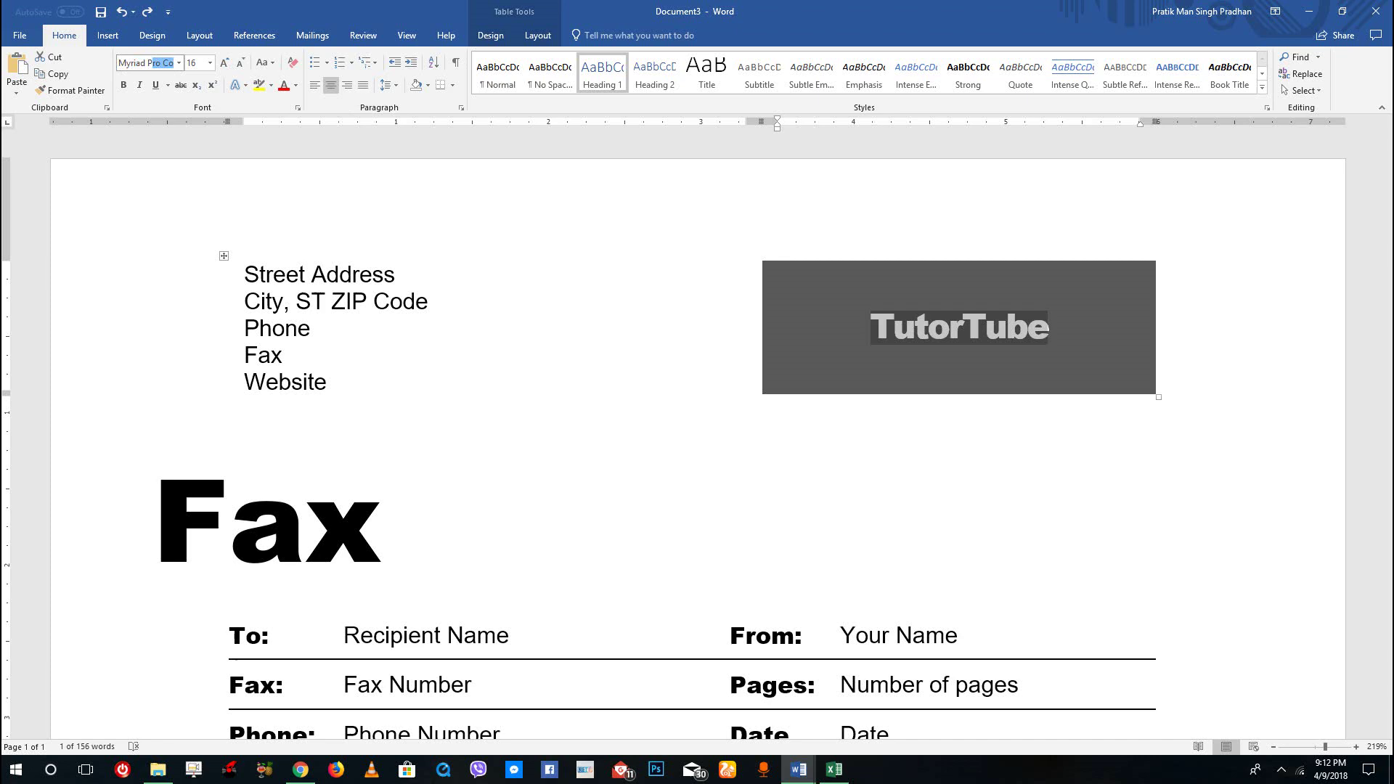
pyautogui.write('nden')
pyautogui.press('Return')
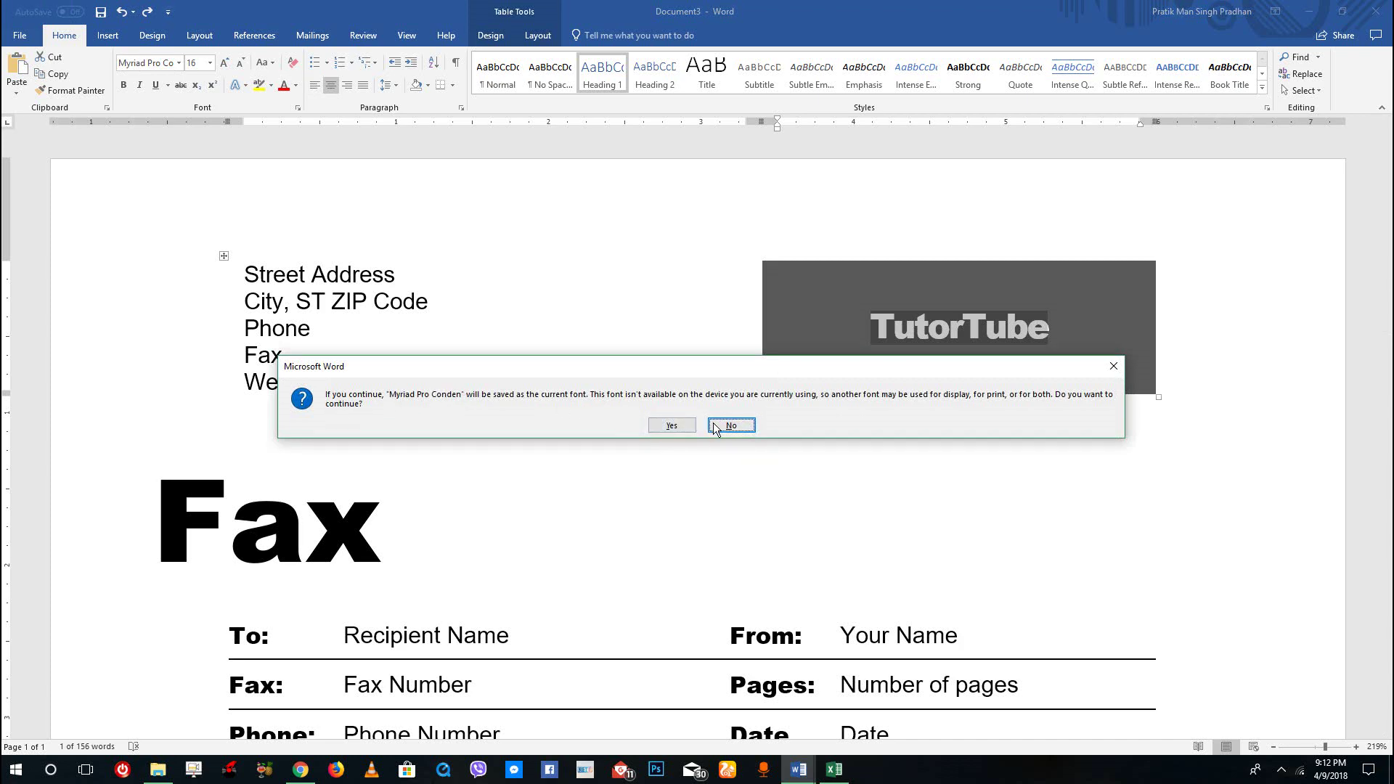
pyautogui.click(731, 426)
pyautogui.click(156, 64)
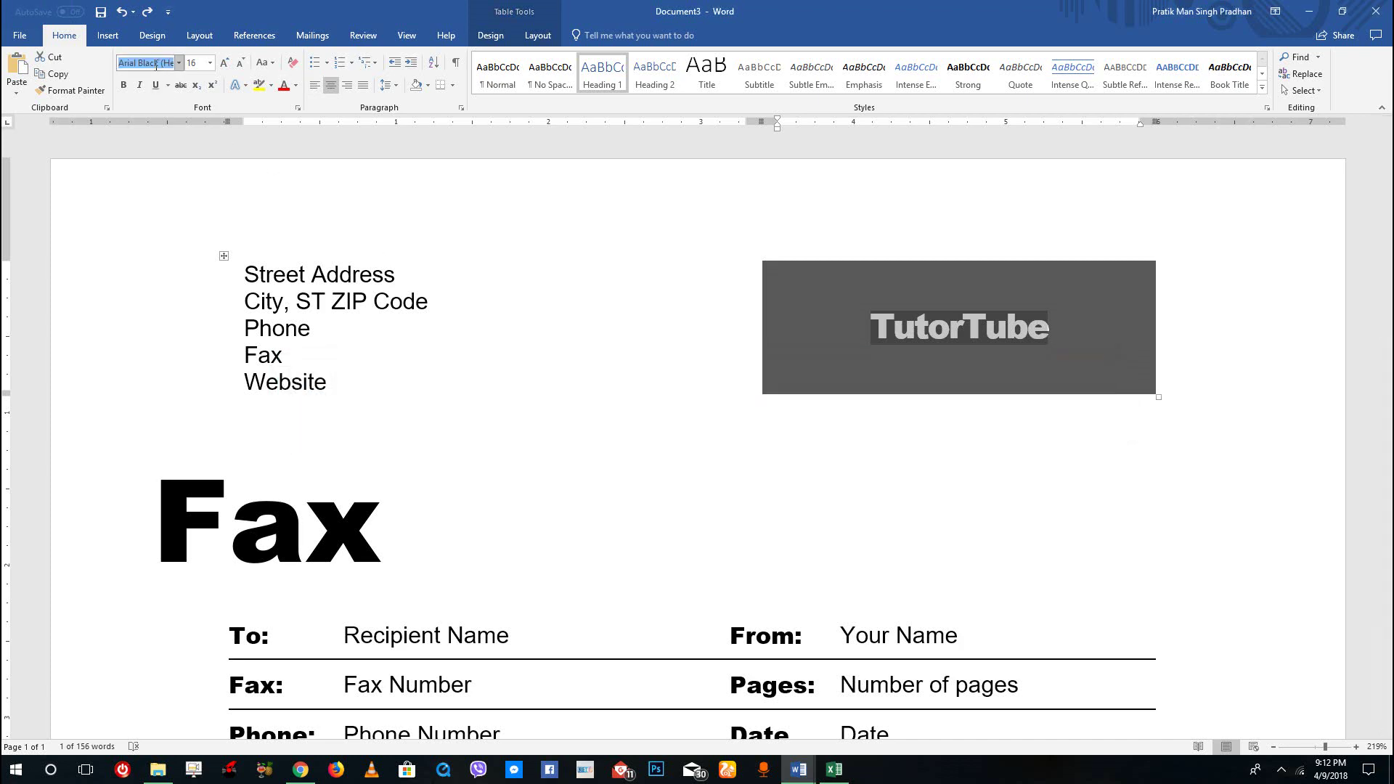
pyautogui.write('Myriad Pro Co')
pyautogui.moveTo(245, 268); pyautogui.dragTo(599, 298)
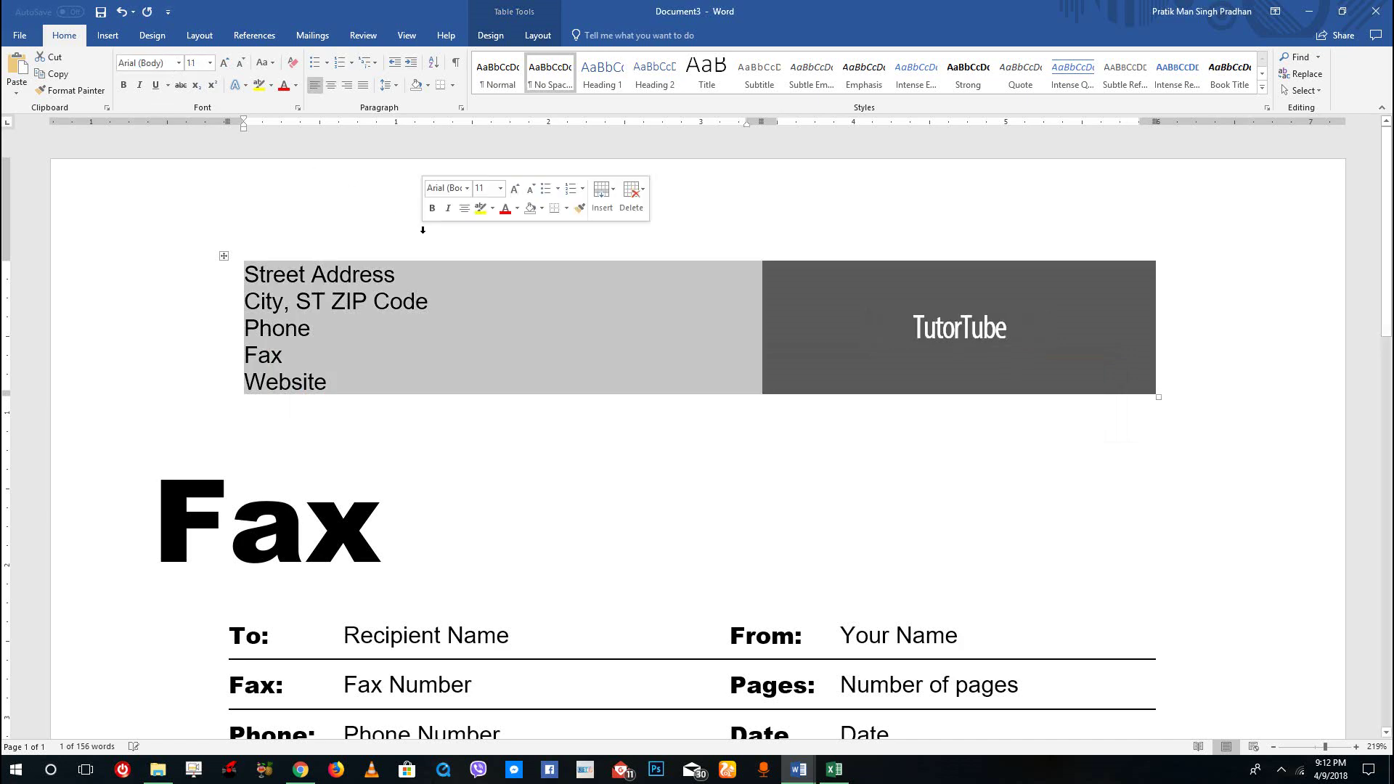
# Reselect the TutorTube heading word after clicking into the address lines.
pyautogui.click(969, 332)
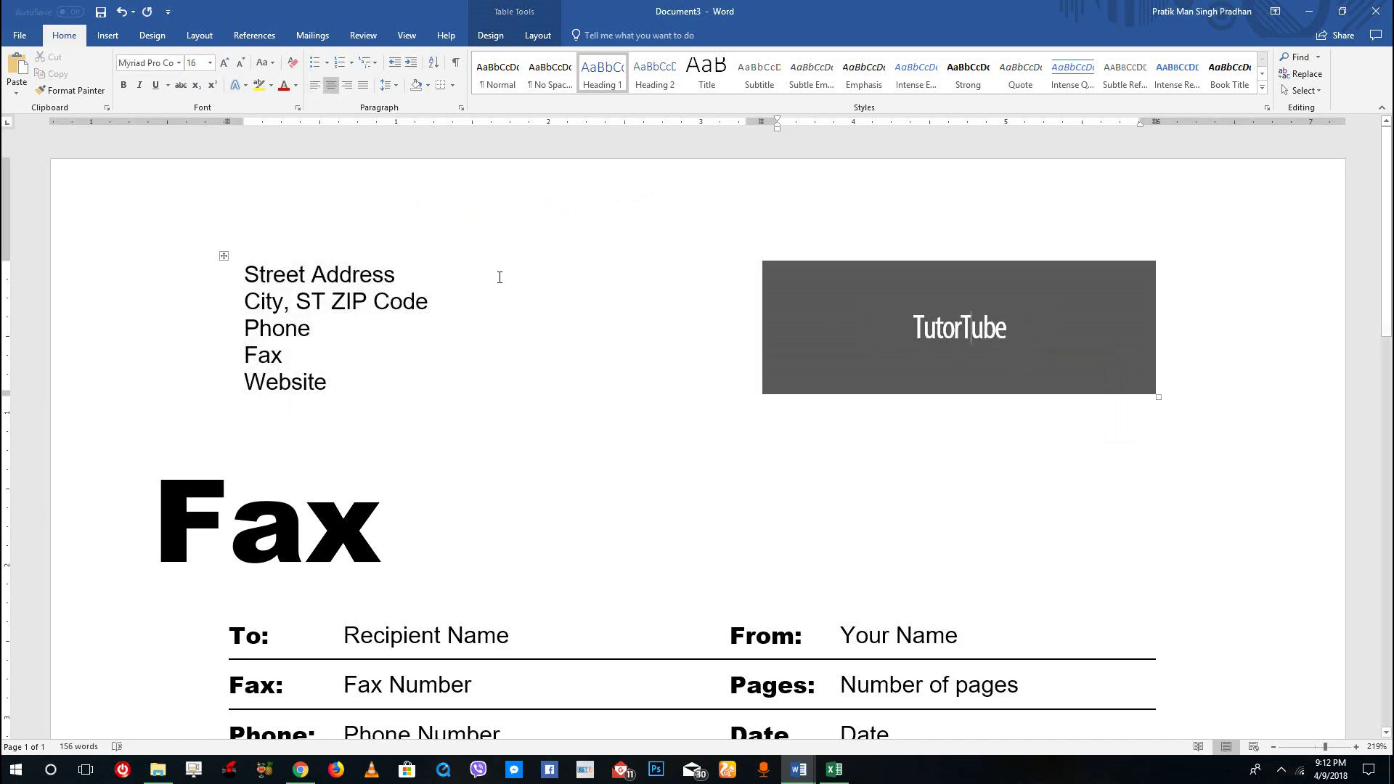
pyautogui.tripleClick(375, 310)
pyautogui.click(991, 334)
pyautogui.doubleClick(990, 334)
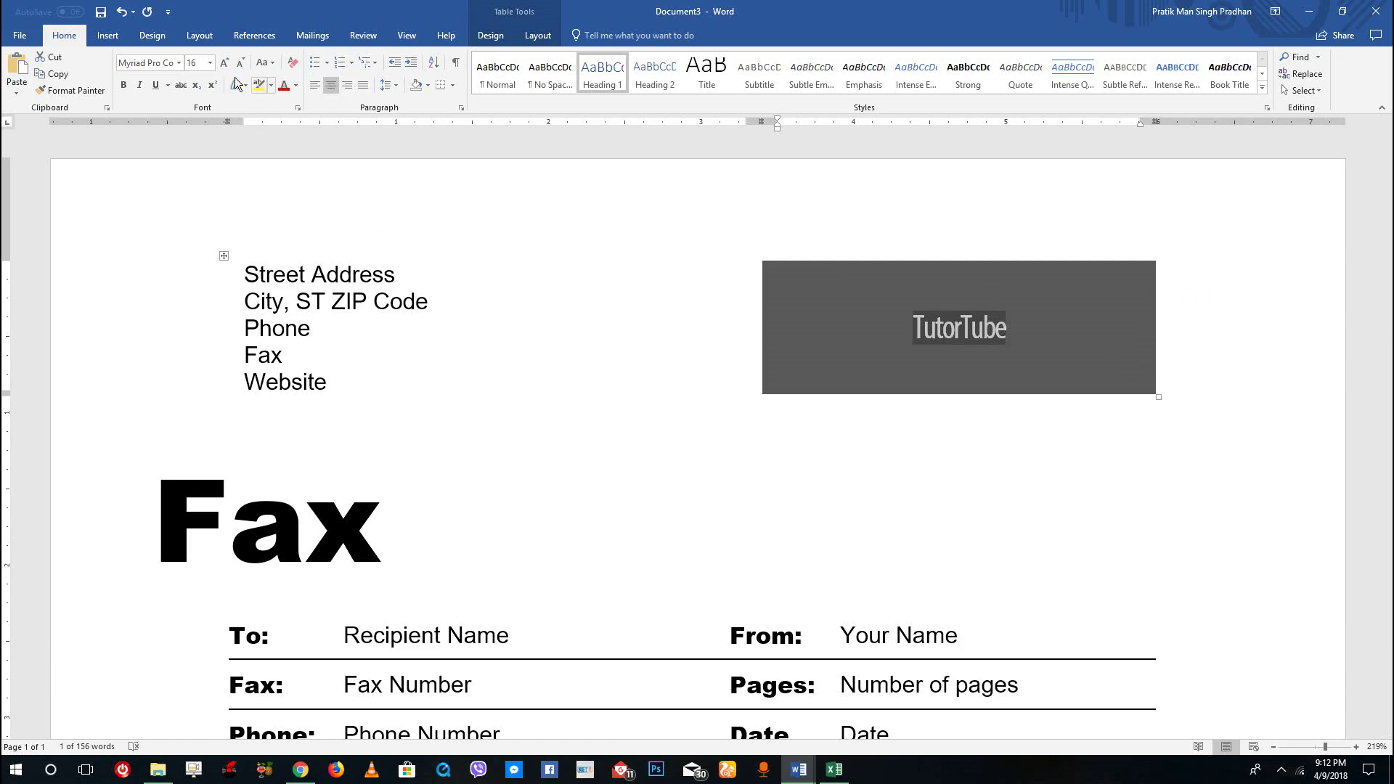
# Try font sizes 20, 19 and 19.5 on the TutorTube heading.
pyautogui.click(210, 64)
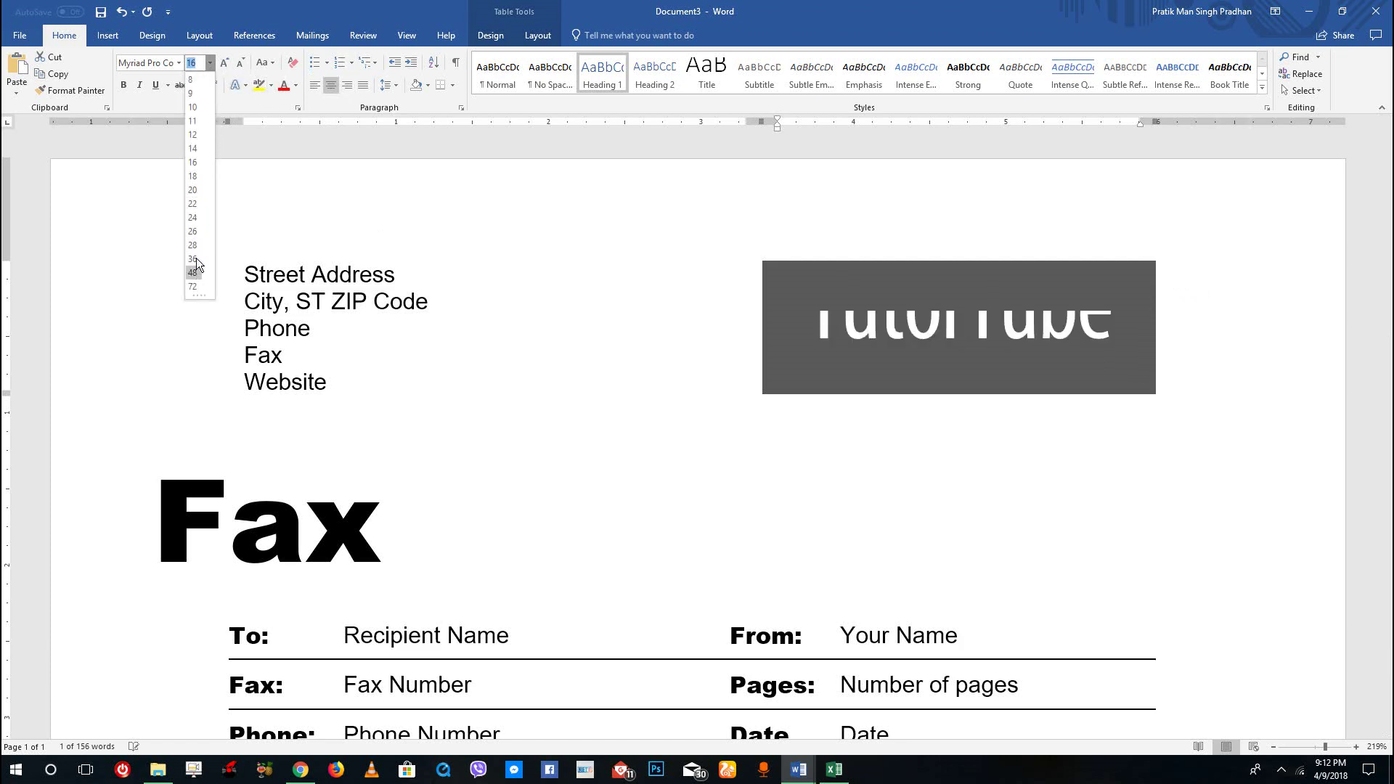
pyautogui.click(194, 195)
pyautogui.click(204, 62)
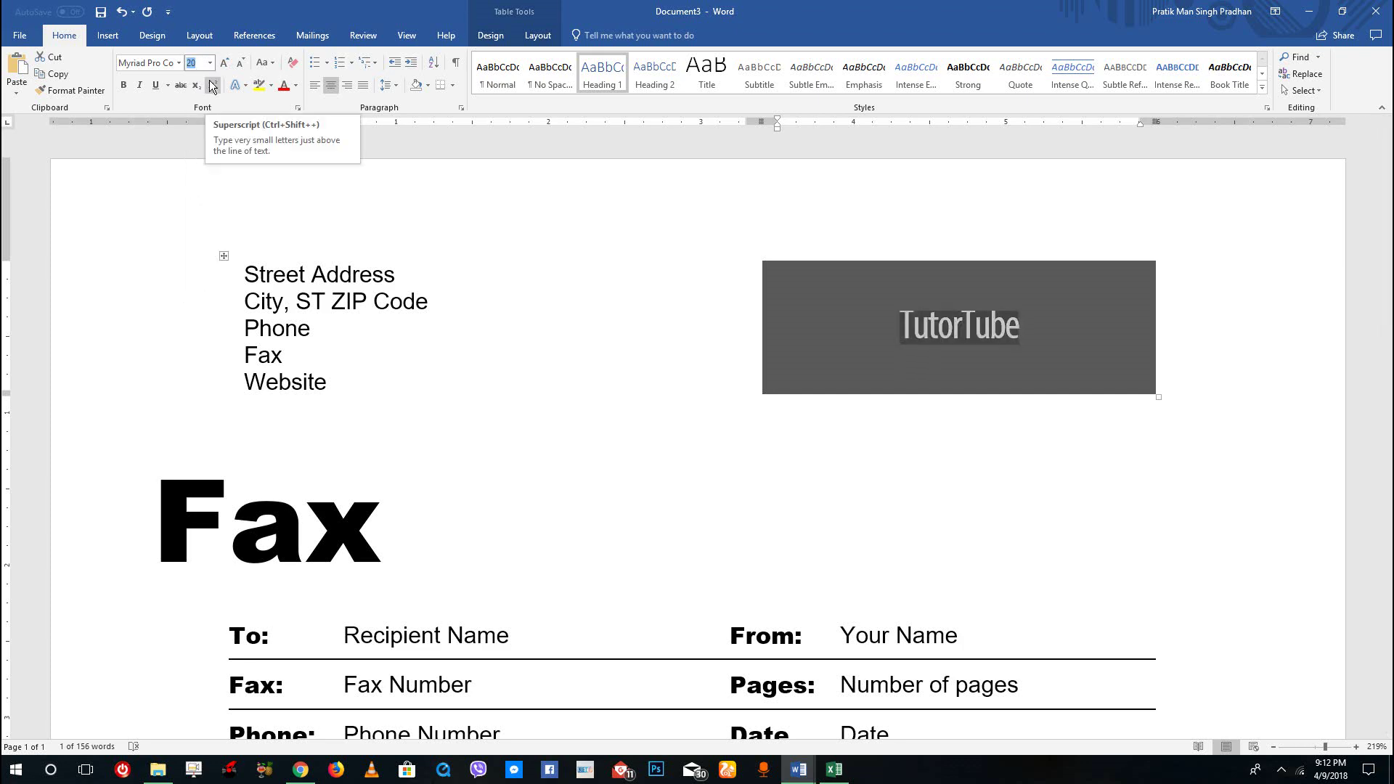
pyautogui.write('19')
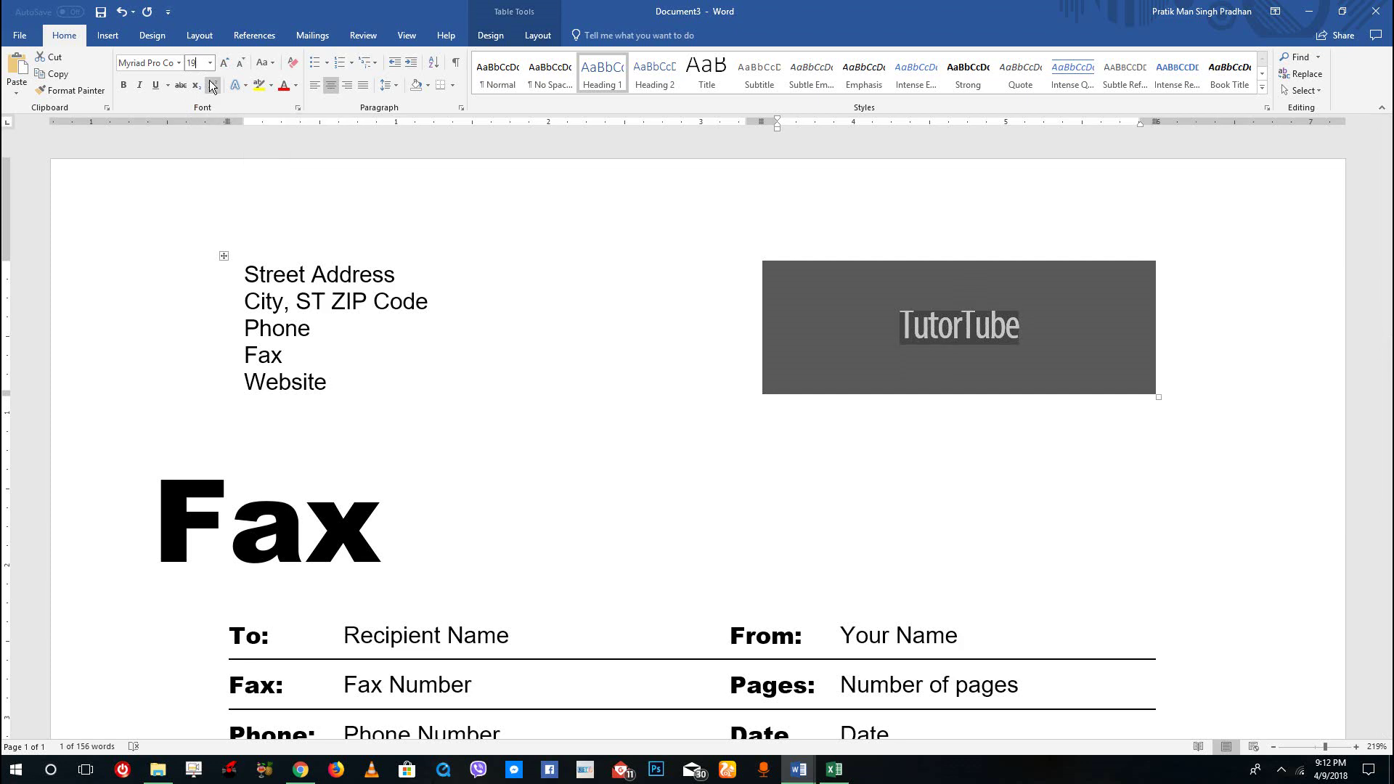
pyautogui.press('Return')
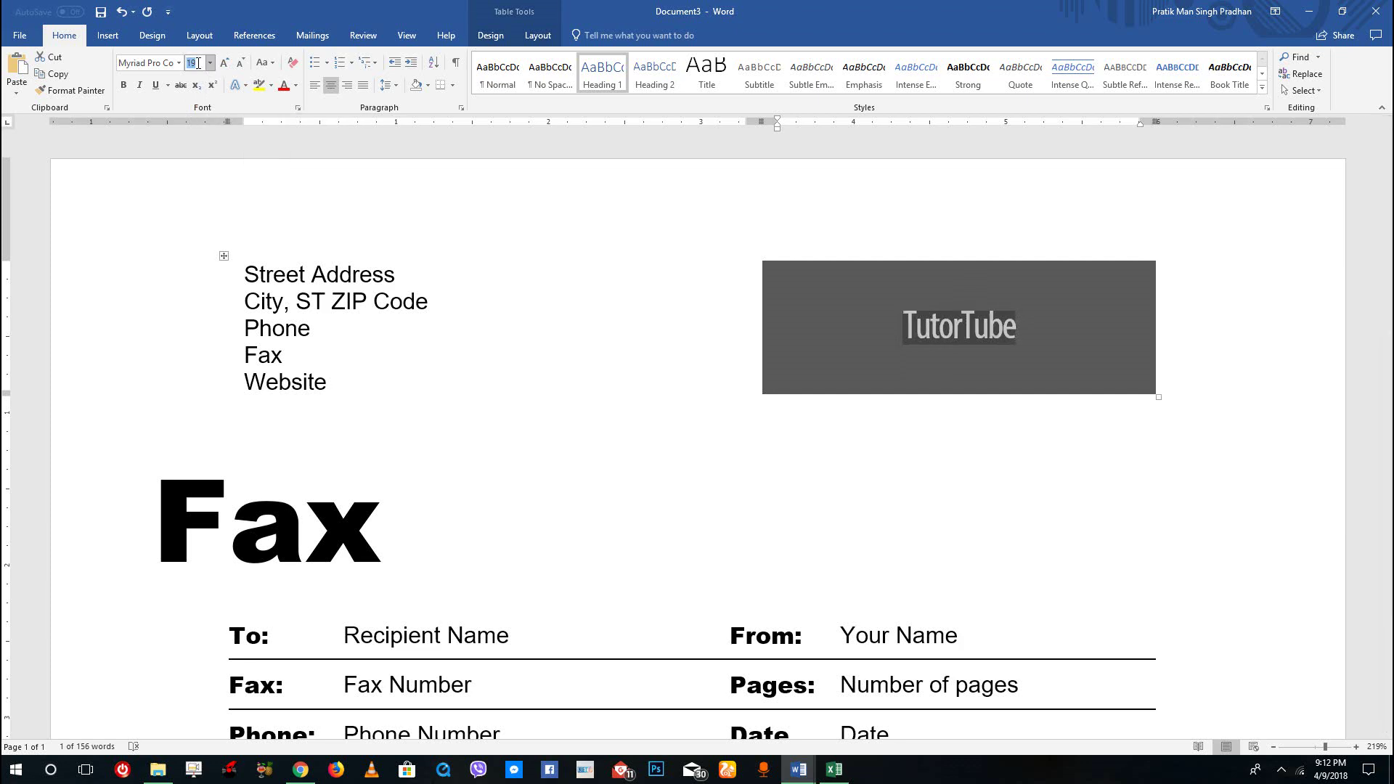
pyautogui.click(200, 63)
pyautogui.write('19.5')
pyautogui.press('Return')
# Set TutorTube to 18.5 pt, testing Shrink Font and Grow Font along the way.
pyautogui.click(200, 64)
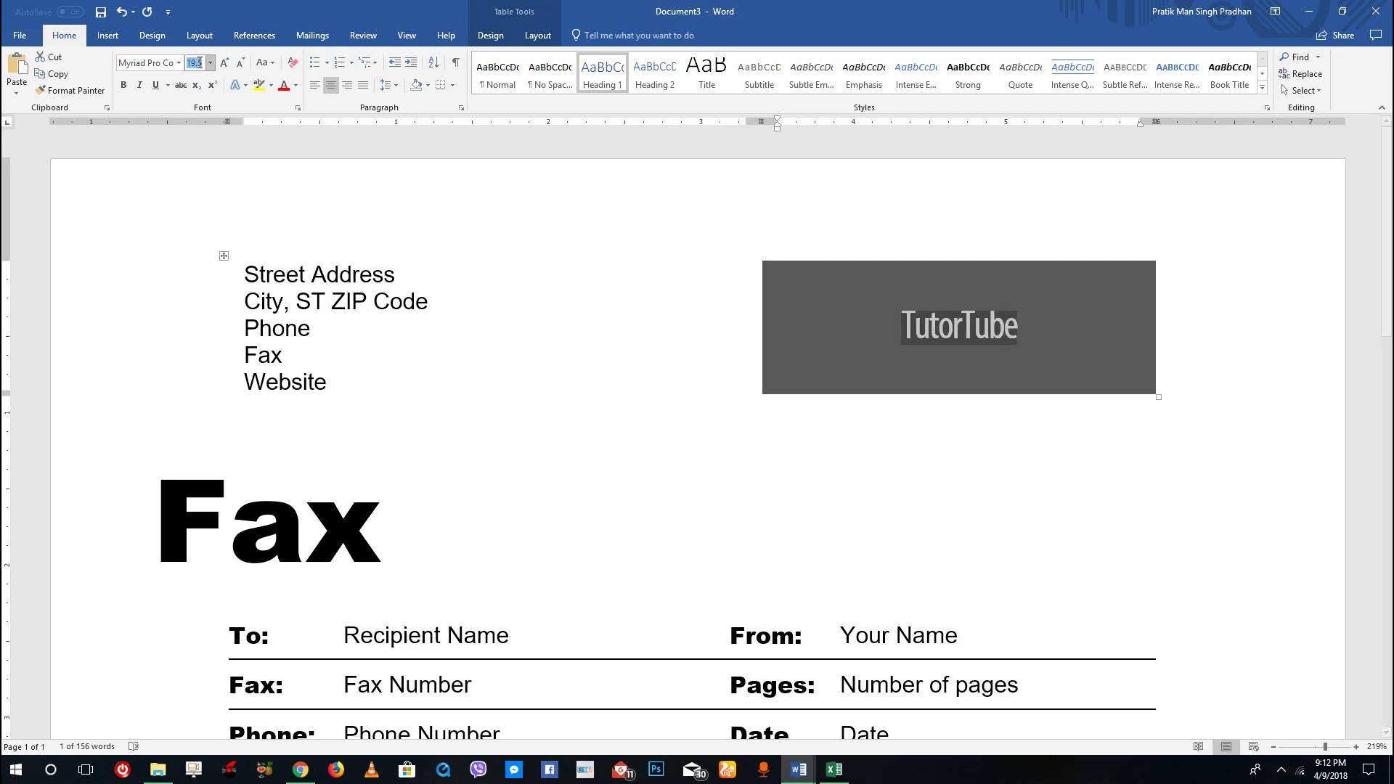
pyautogui.write('18.5')
pyautogui.press('Return')
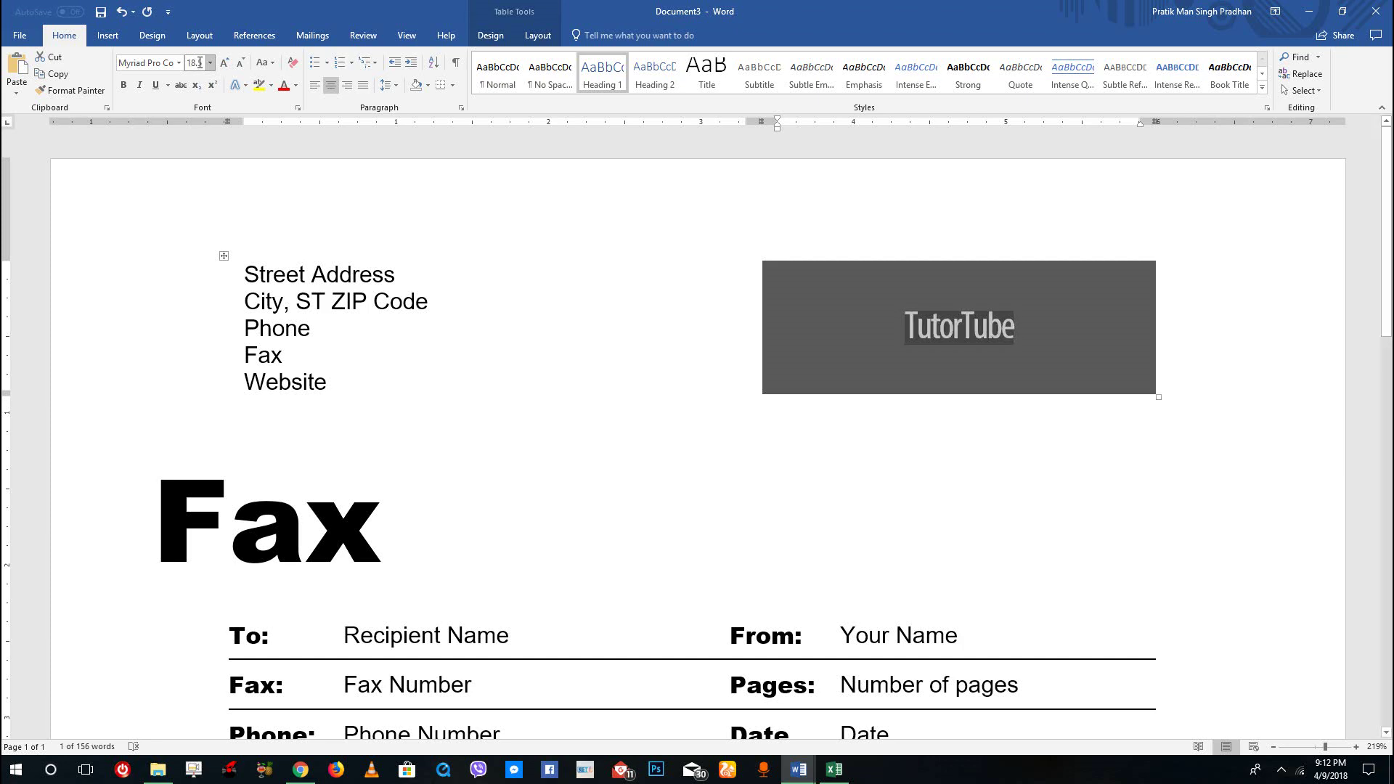
pyautogui.click(241, 63)
pyautogui.click(223, 63)
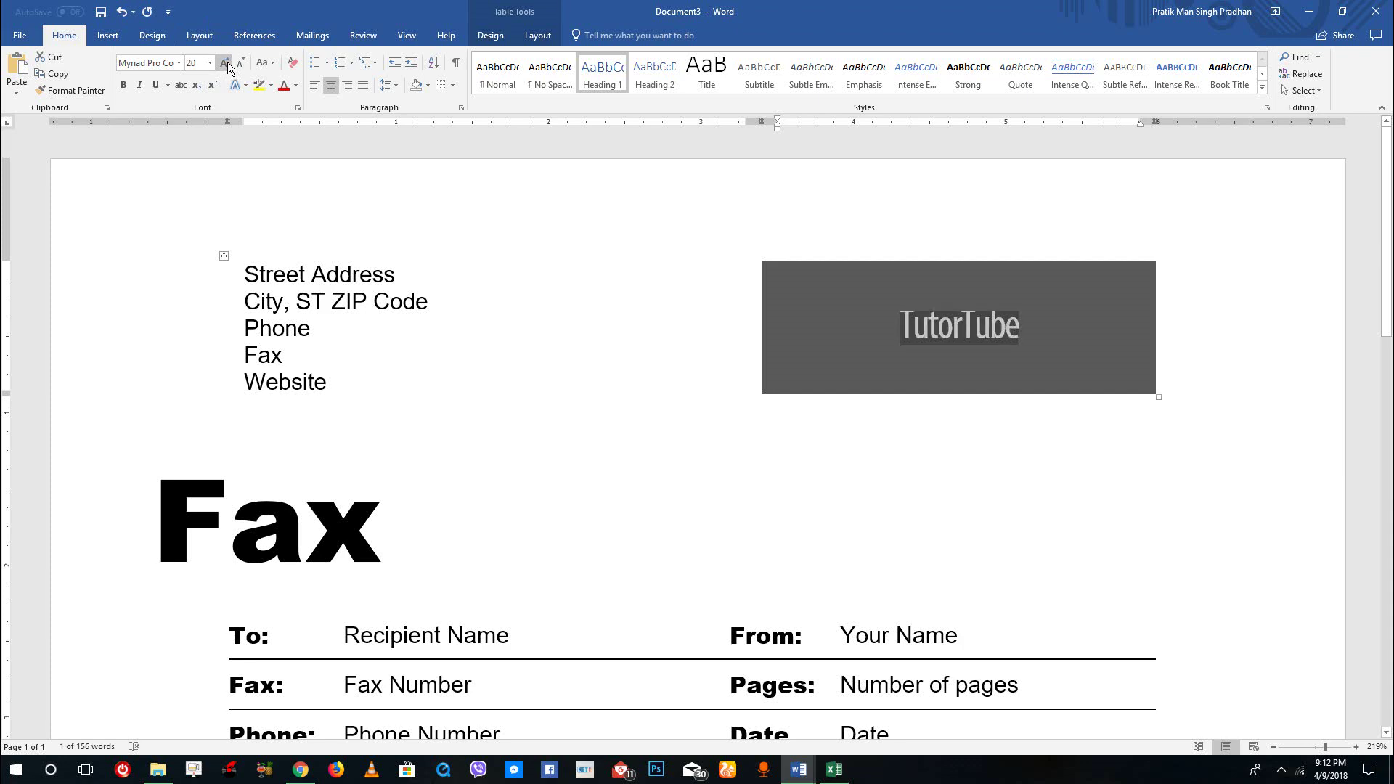
pyautogui.click(203, 62)
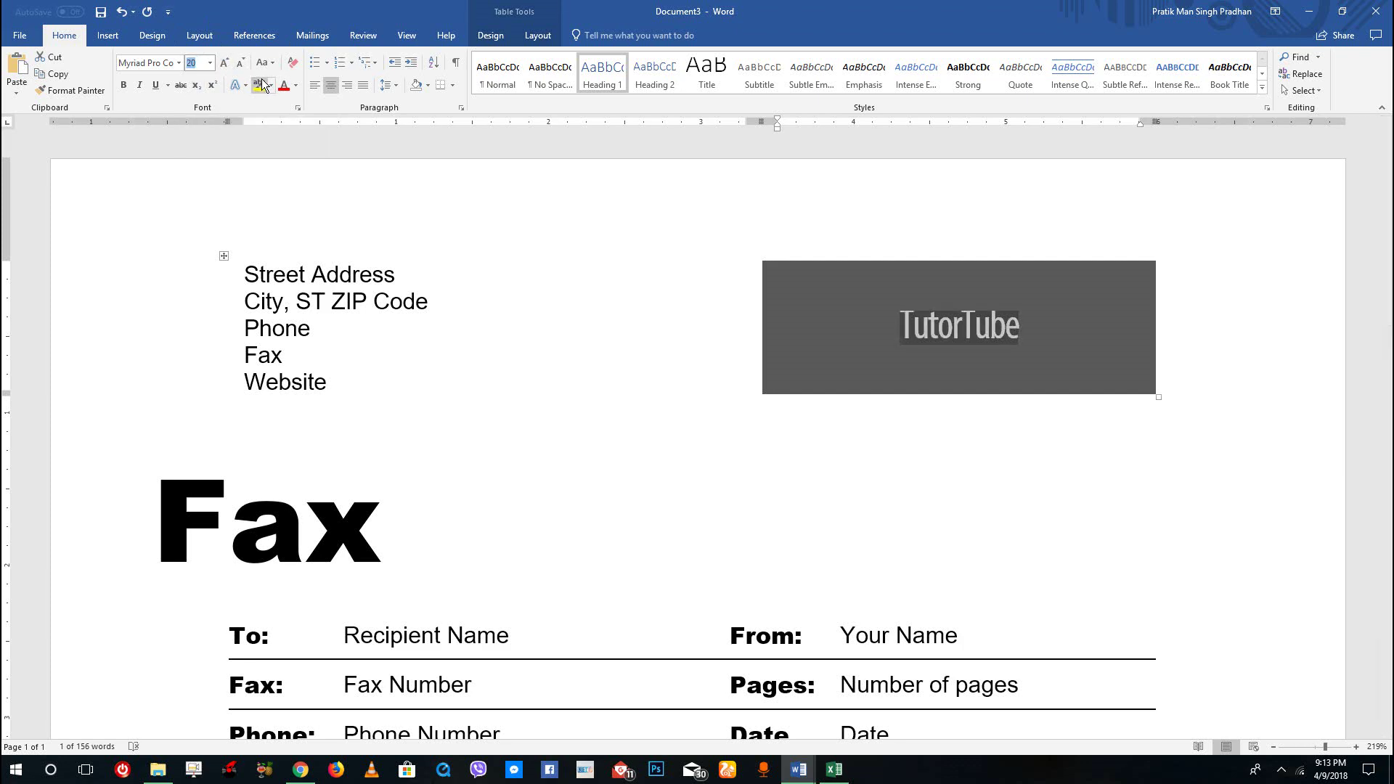
pyautogui.write('18.5')
pyautogui.press('Return')
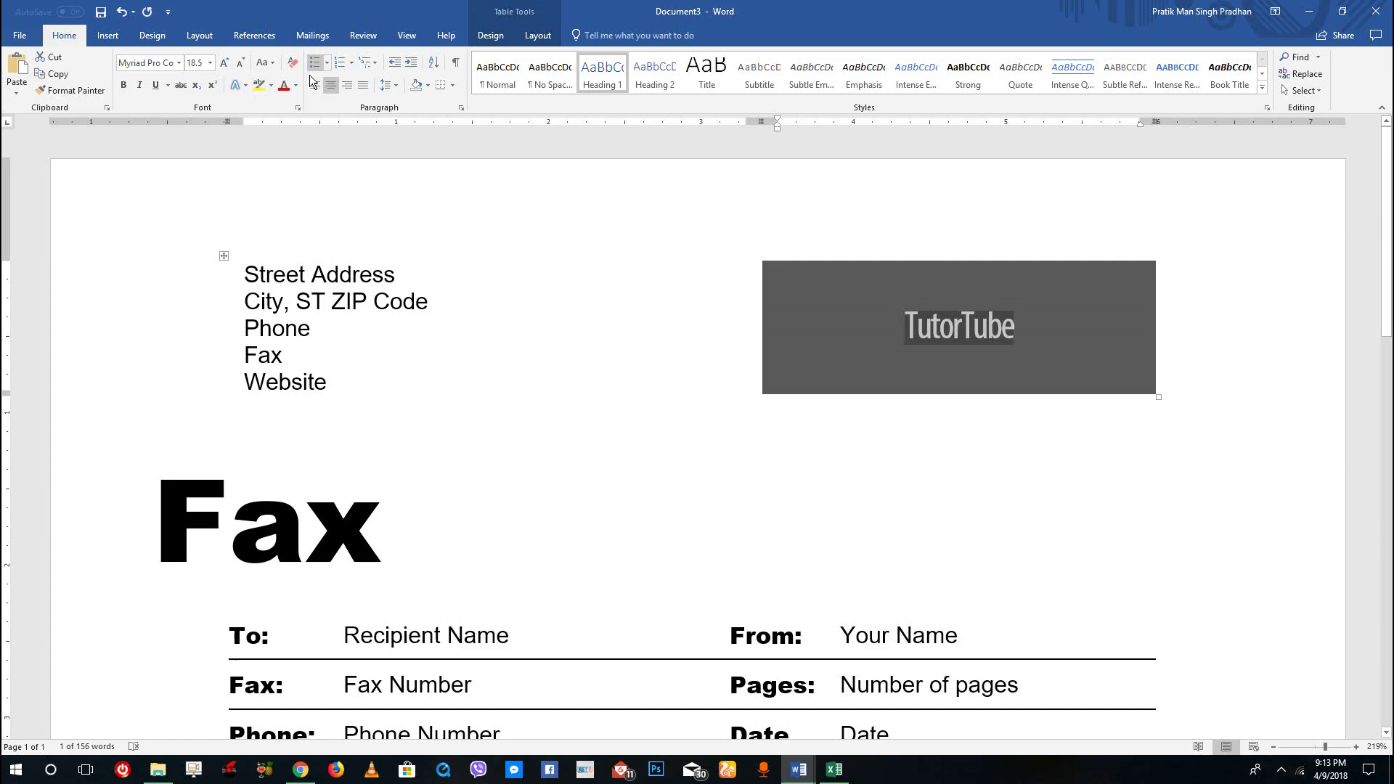
# Toggle Bold, Italic and Underline on and off for the TutorTube heading.
pyautogui.click(125, 85)
pyautogui.click(126, 85)
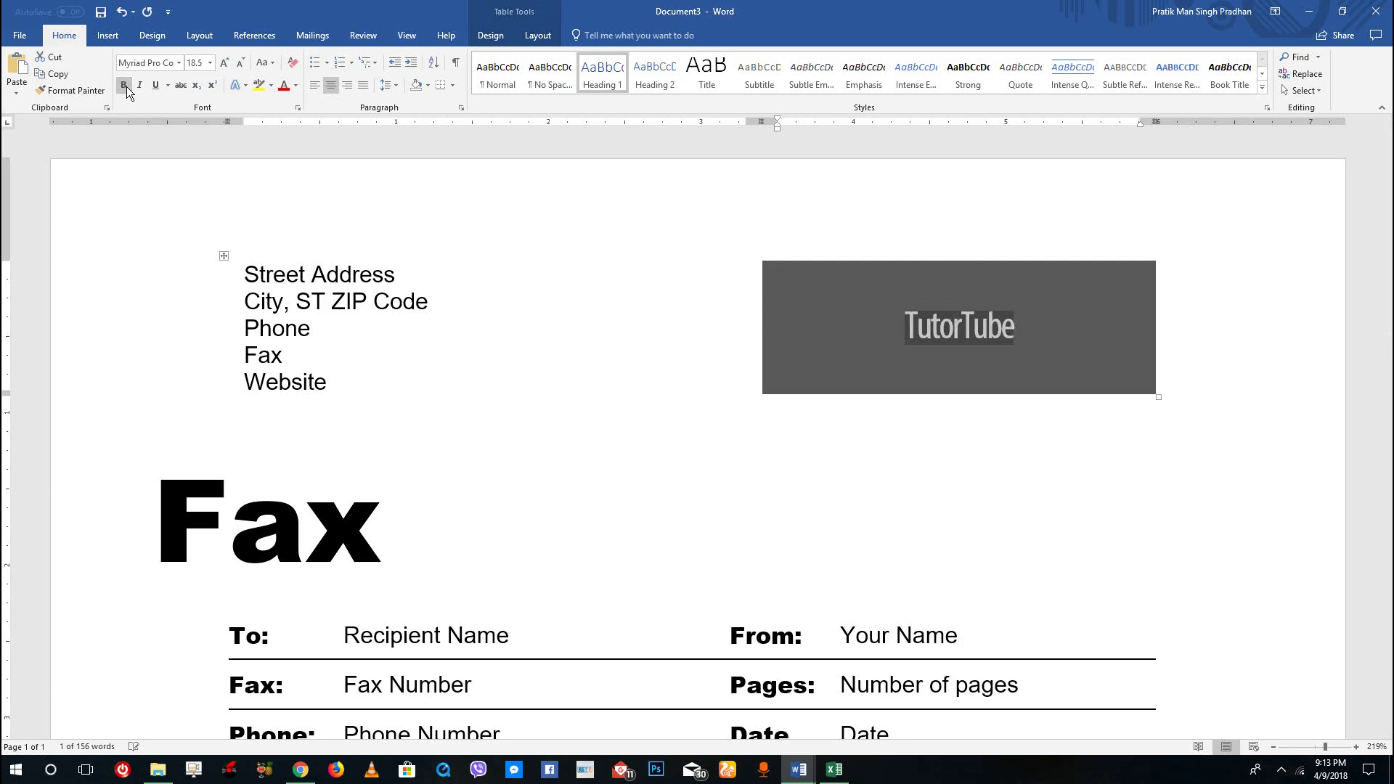
pyautogui.click(126, 85)
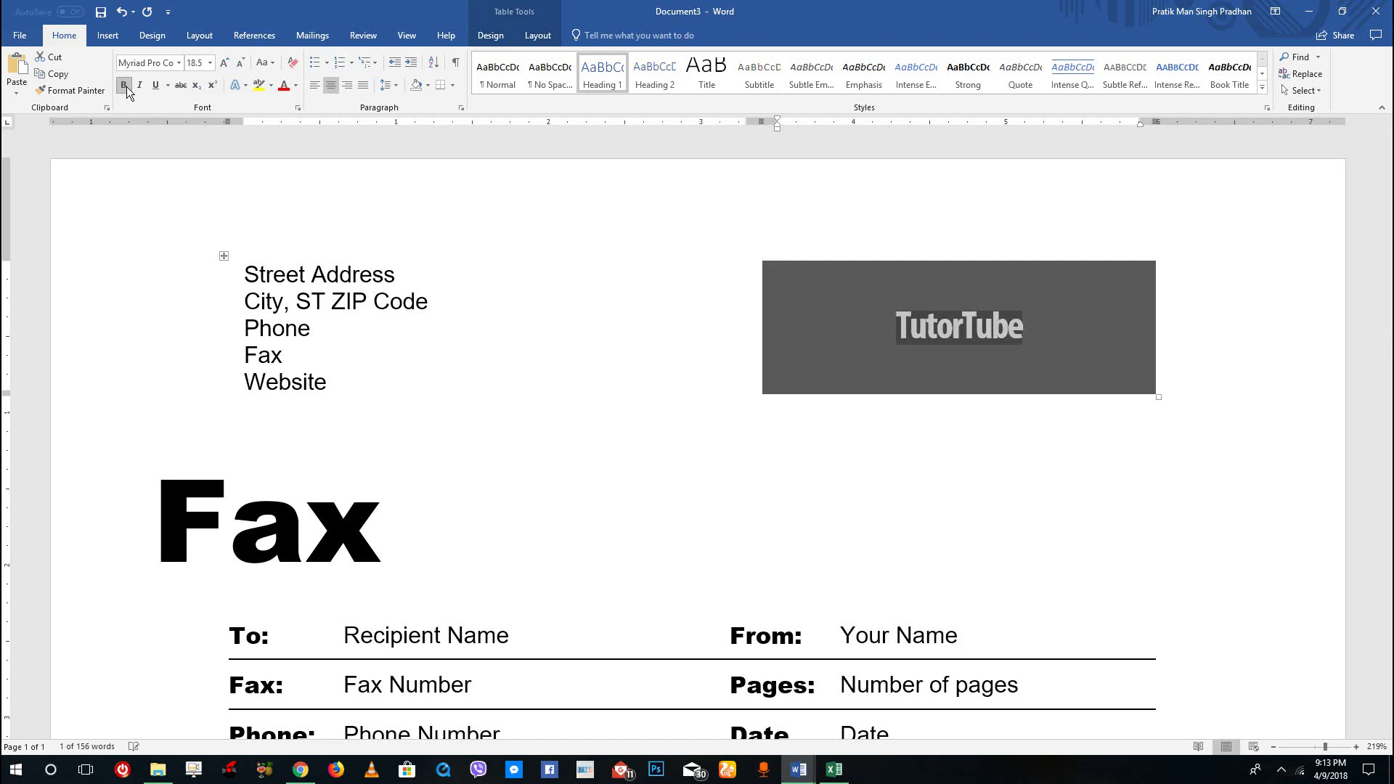
pyautogui.click(127, 85)
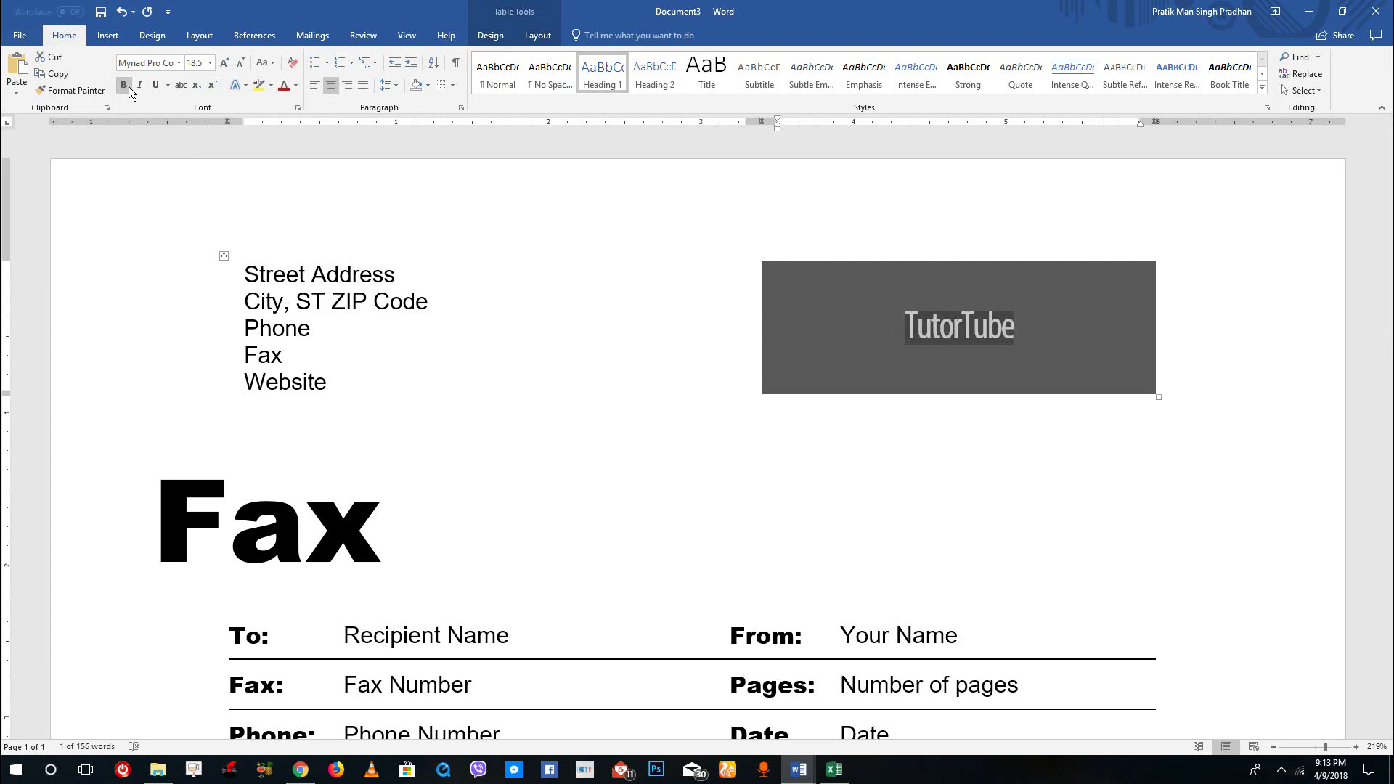
pyautogui.click(144, 85)
pyautogui.click(144, 84)
pyautogui.click(151, 80)
pyautogui.click(150, 79)
# Make TutorTube bold, italic and underlined, then try and remove subscript and superscript.
pyautogui.hotkey('ctrl', 'b')
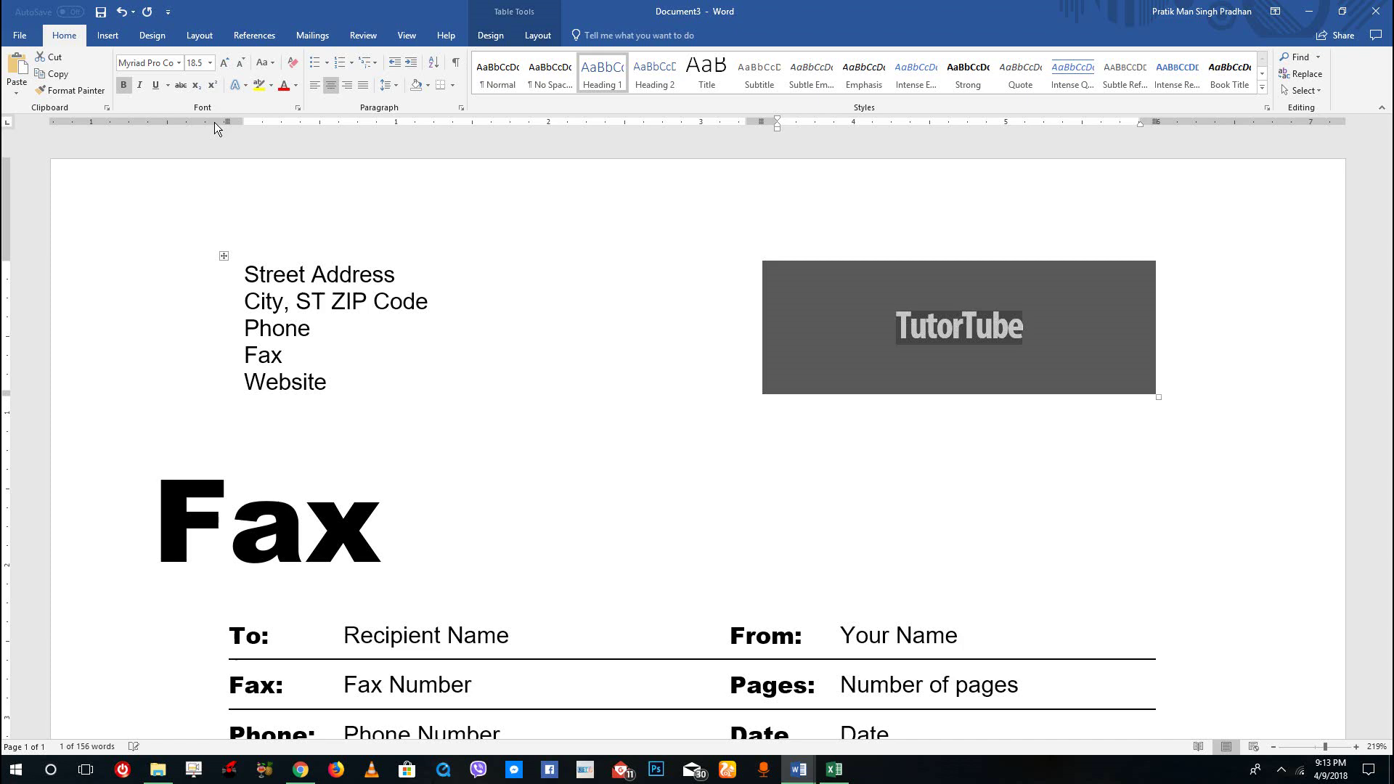
pyautogui.hotkey('ctrl', 'i')
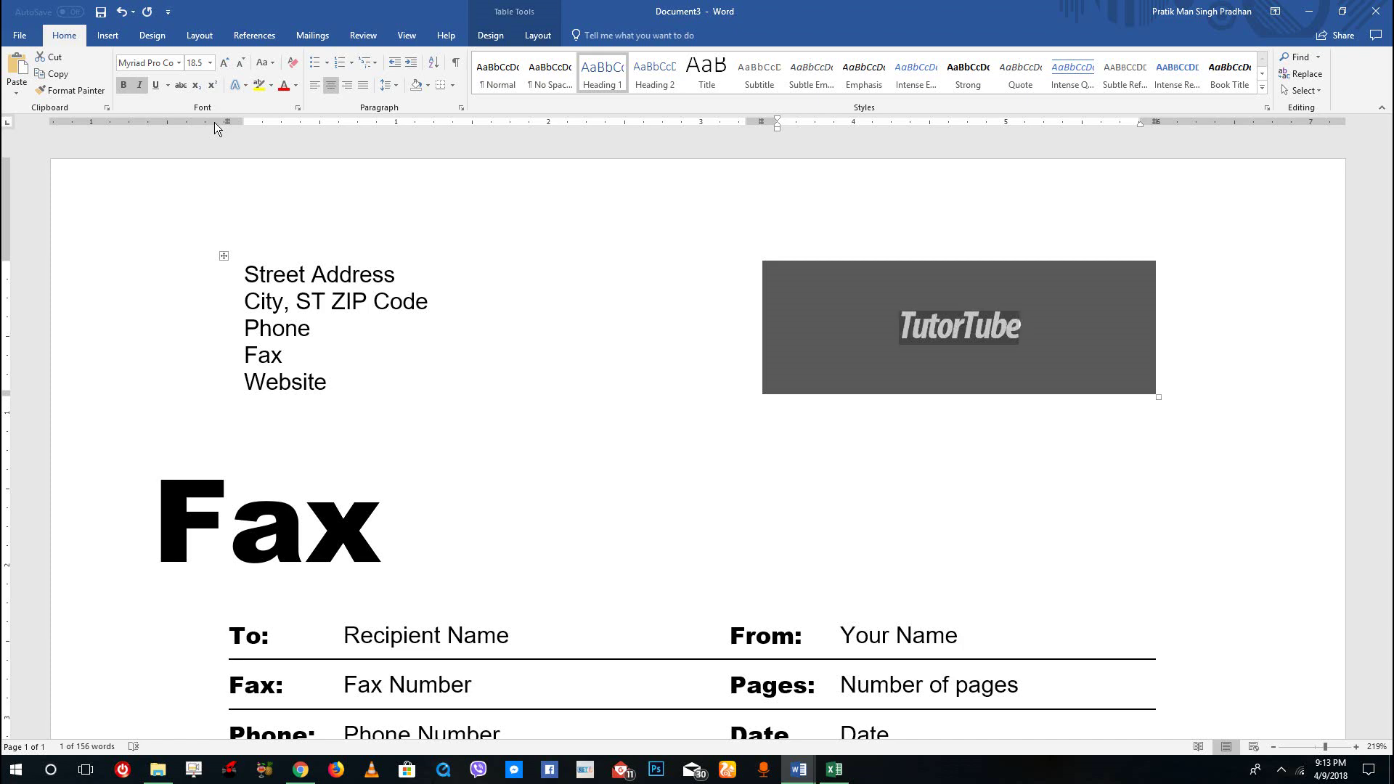
pyautogui.hotkey('ctrl', 'u')
pyautogui.click(196, 86)
pyautogui.click(197, 86)
pyautogui.click(218, 85)
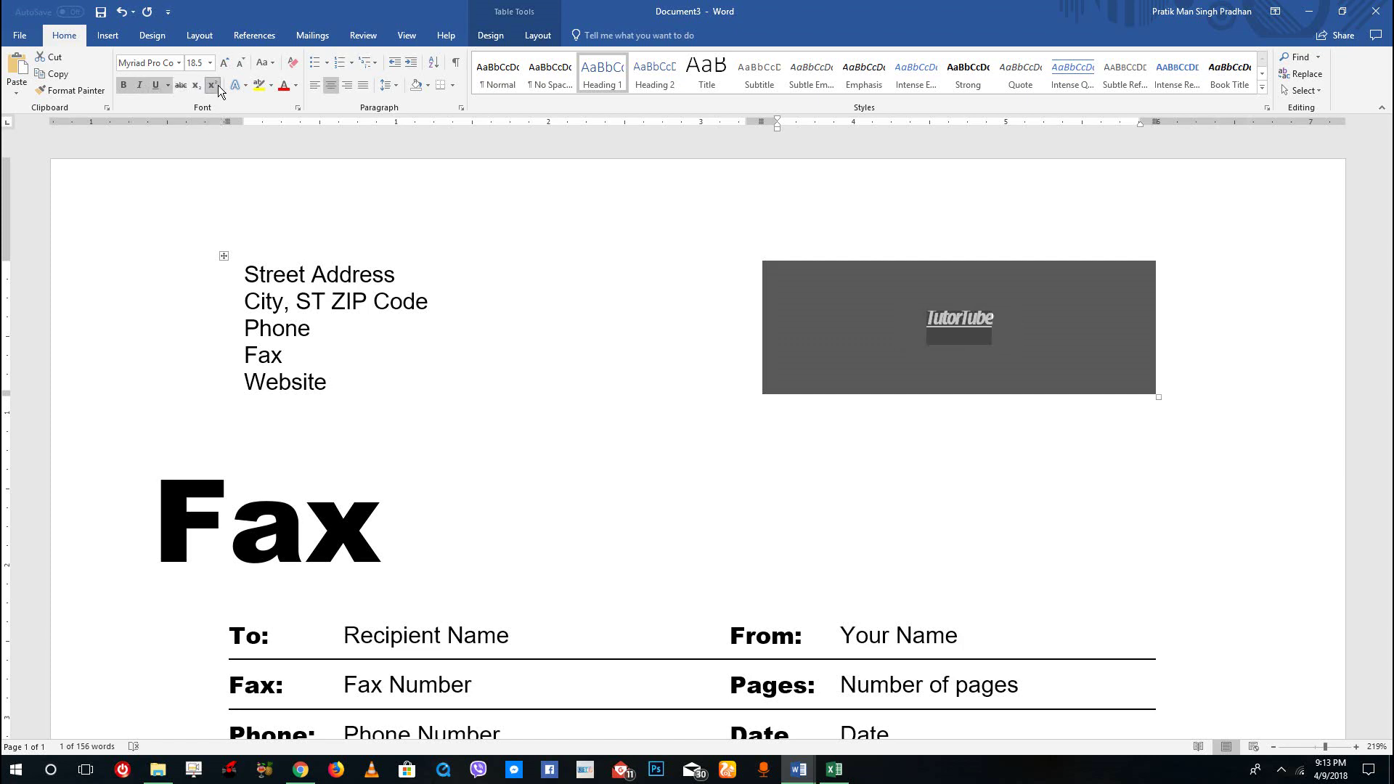
pyautogui.click(218, 85)
# Give TutorTube a coloured text outline and an outer shadow.
pyautogui.click(238, 85)
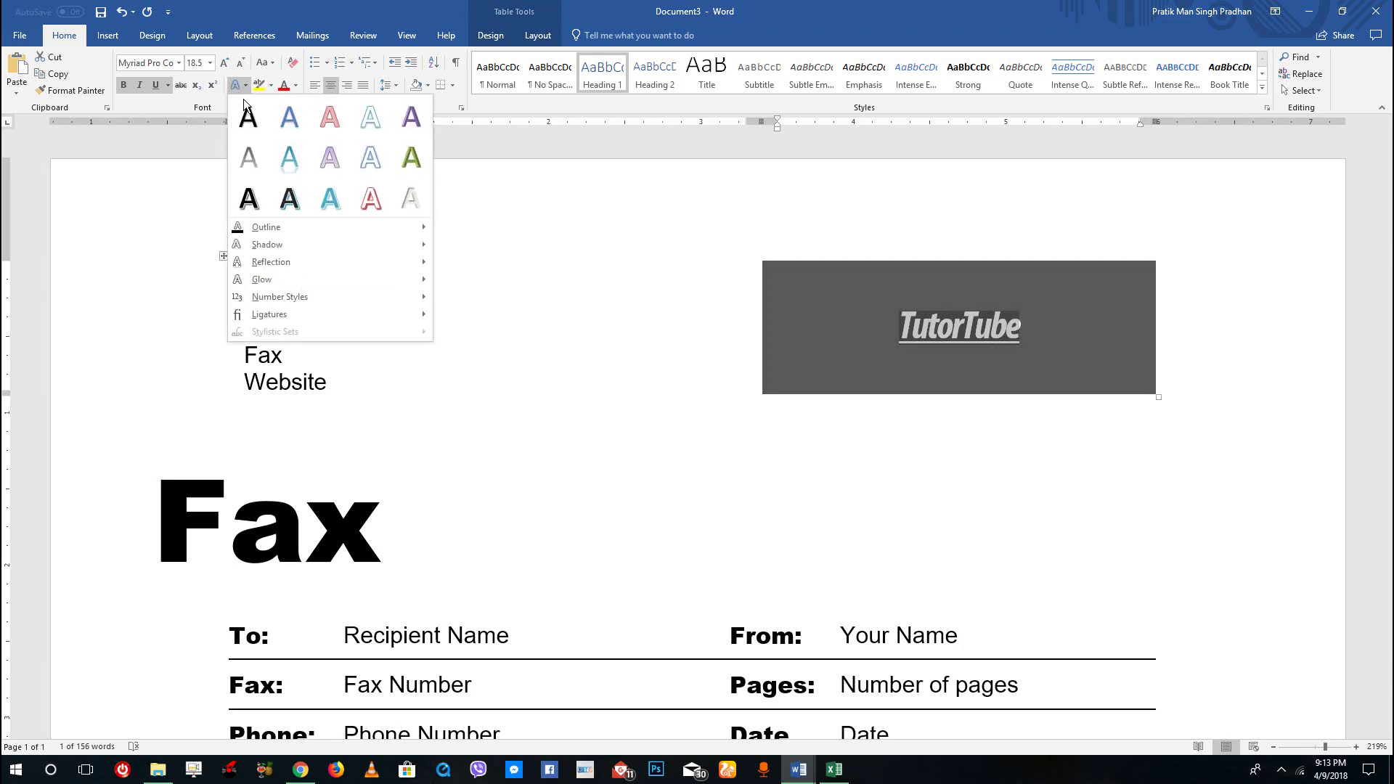
pyautogui.moveTo(319, 225)
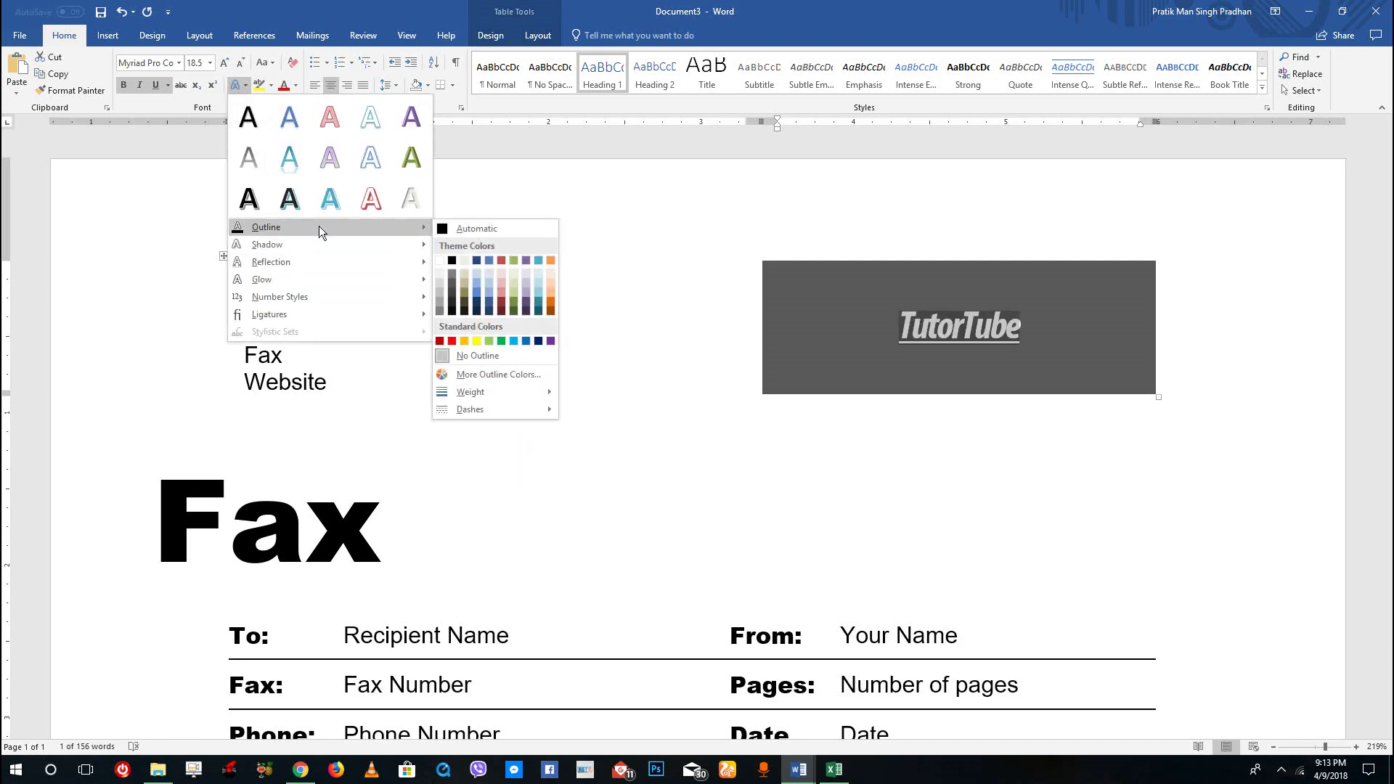
pyautogui.click(481, 281)
pyautogui.click(238, 85)
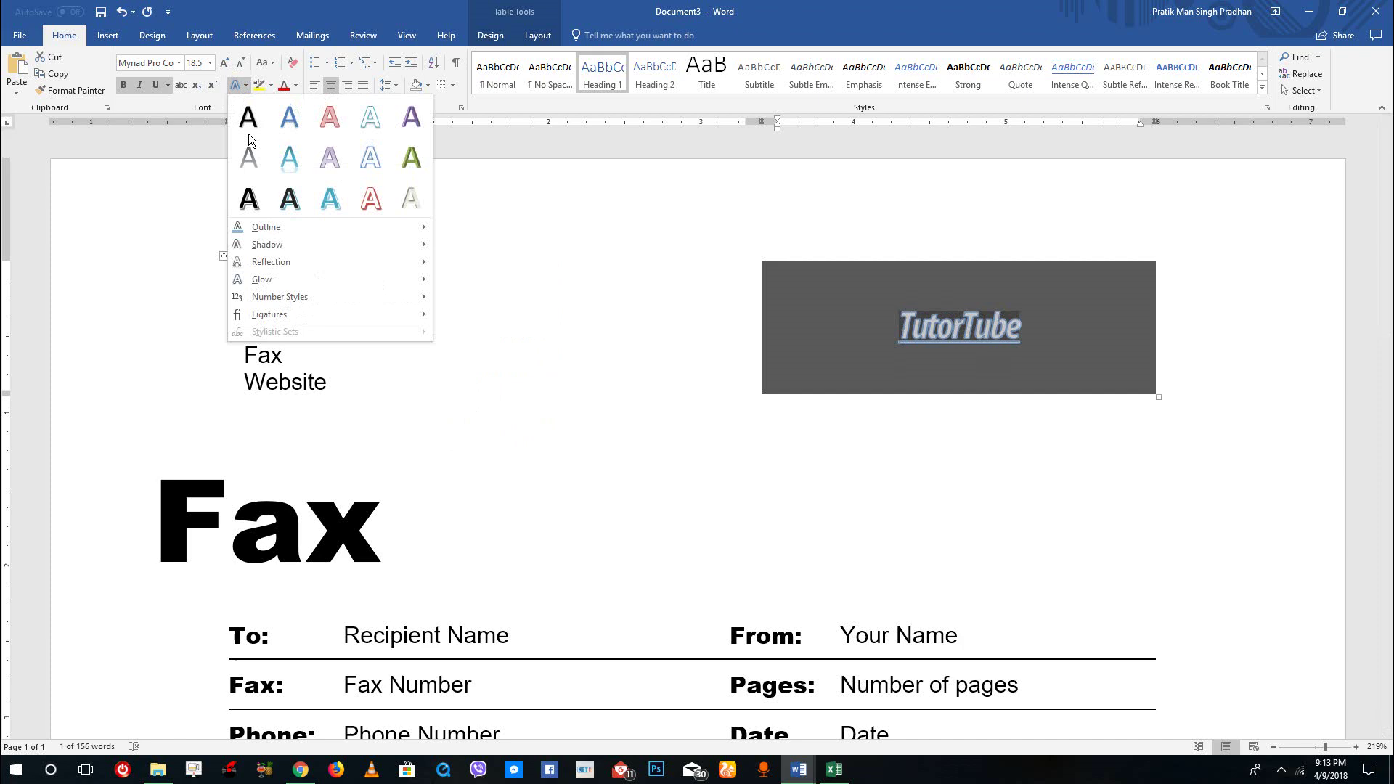
pyautogui.moveTo(387, 249)
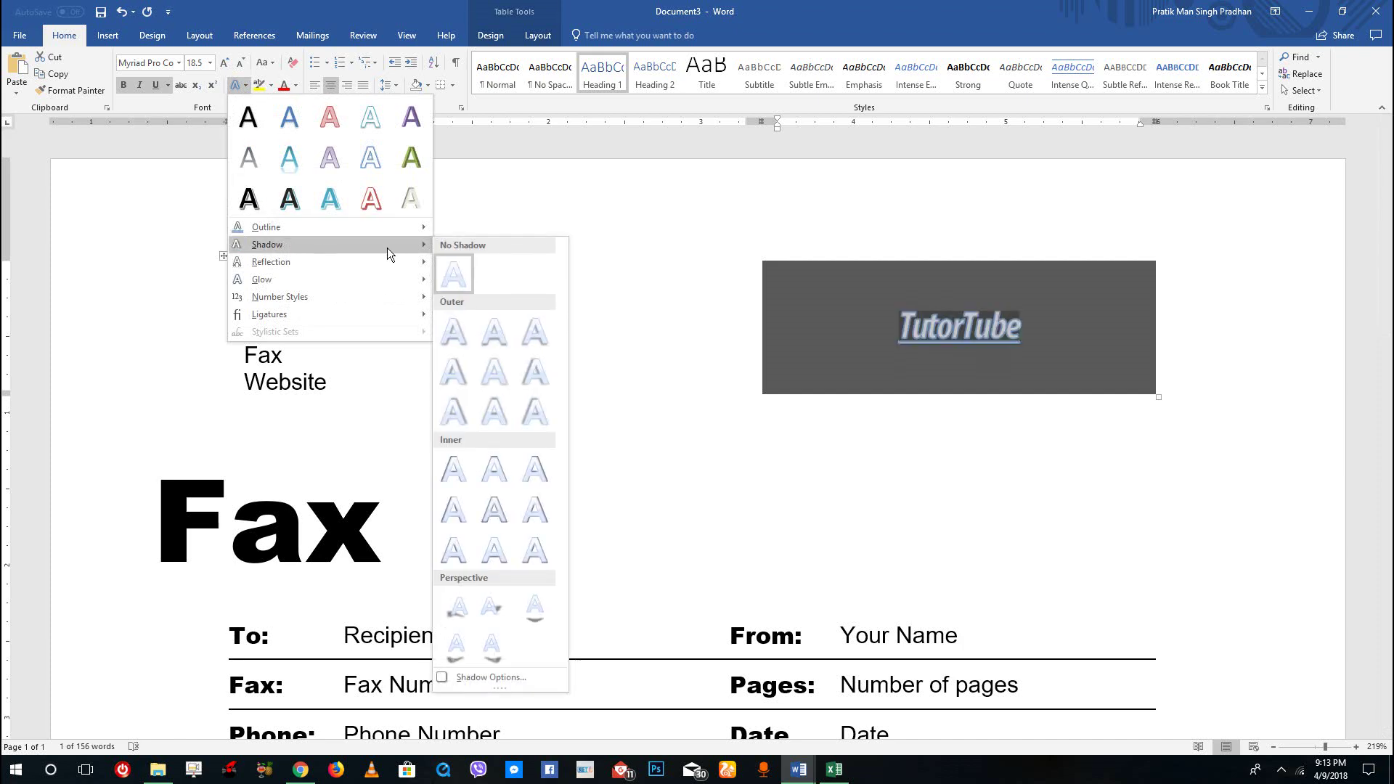
pyautogui.click(526, 368)
pyautogui.click(922, 330)
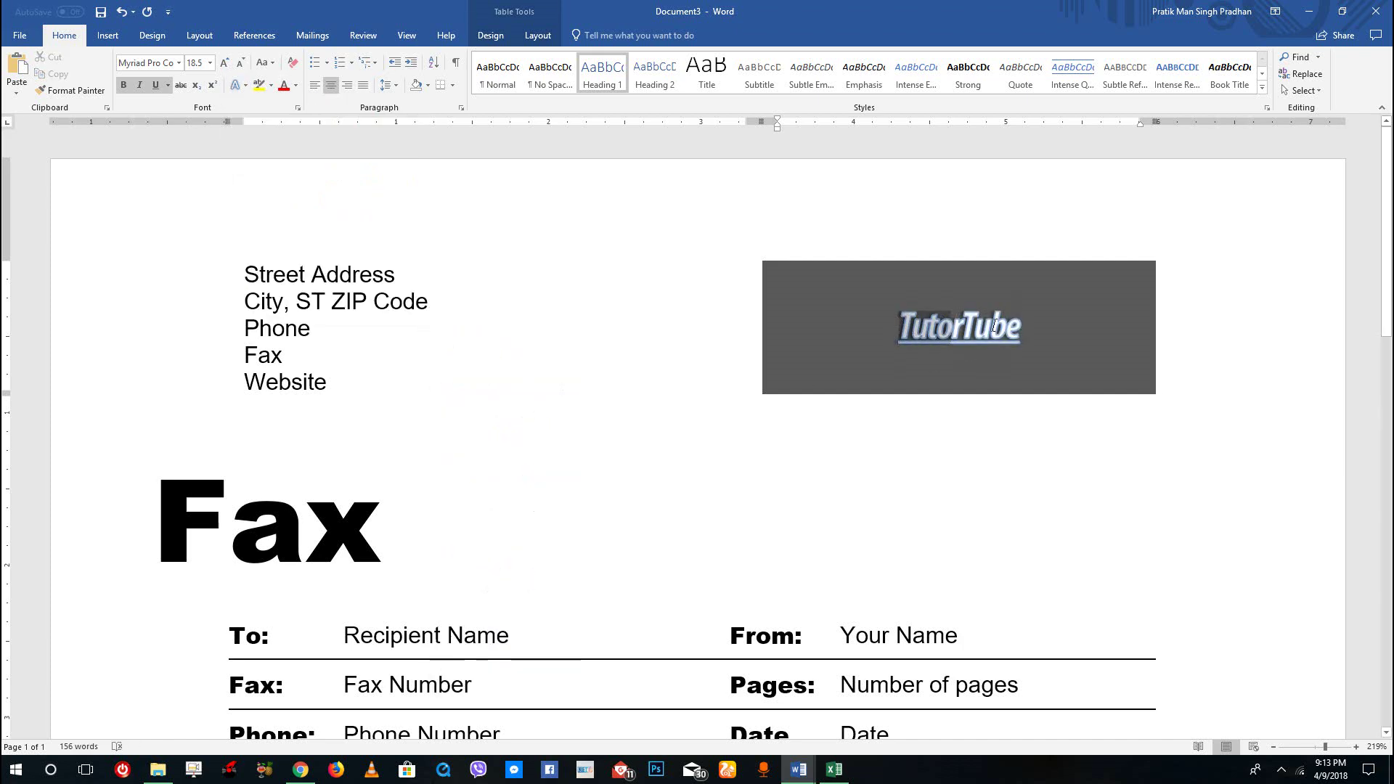
# Add a Half Reflection: Touching effect to TutorTube and reselect the heading text.
pyautogui.click(245, 86)
pyautogui.moveTo(335, 263)
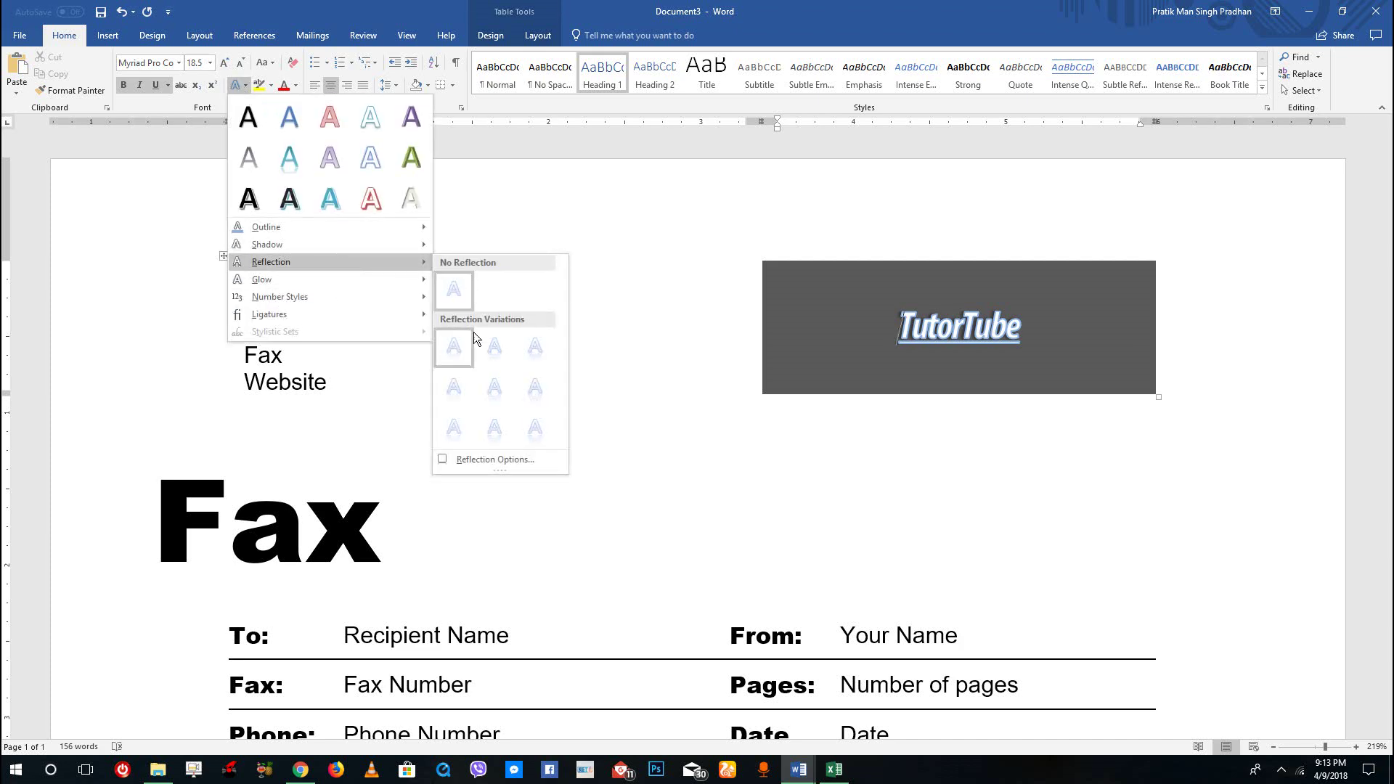
pyautogui.click(495, 352)
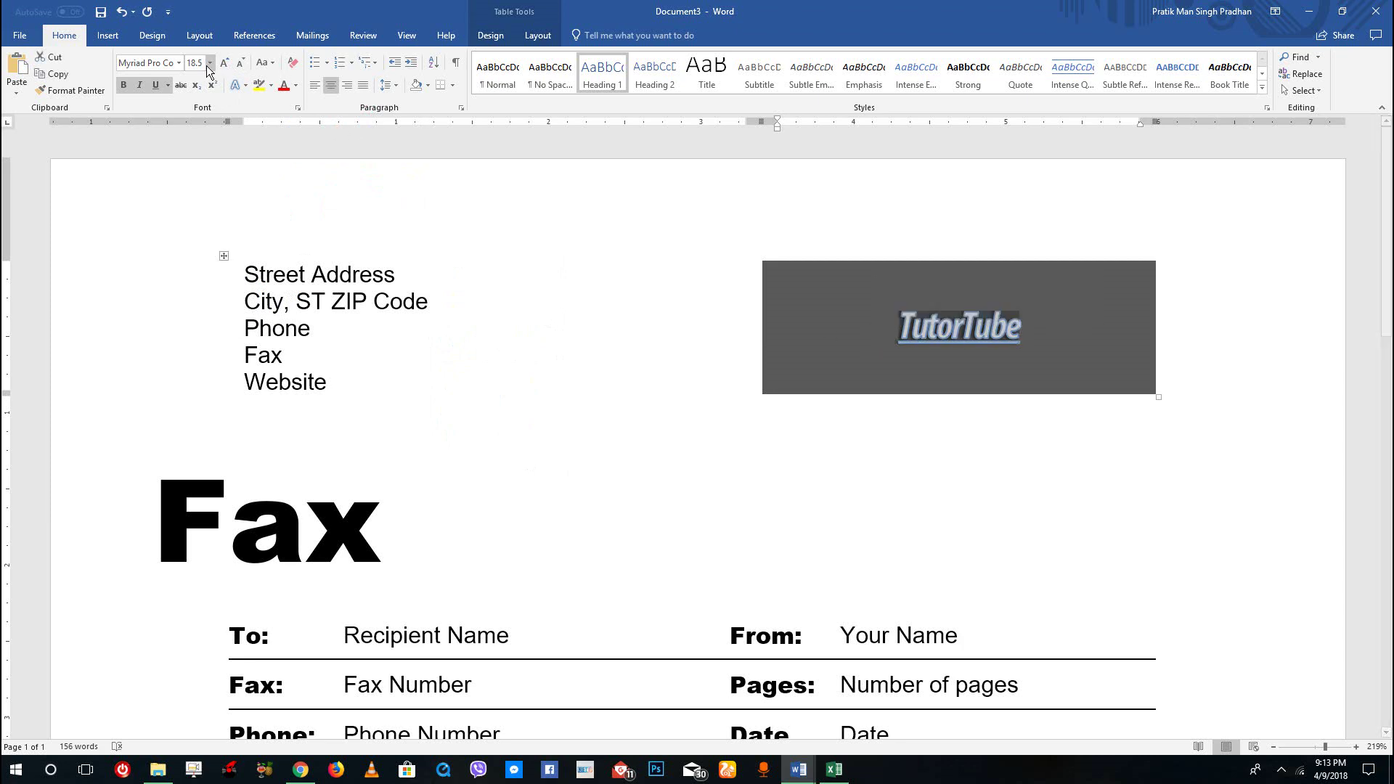
pyautogui.click(236, 86)
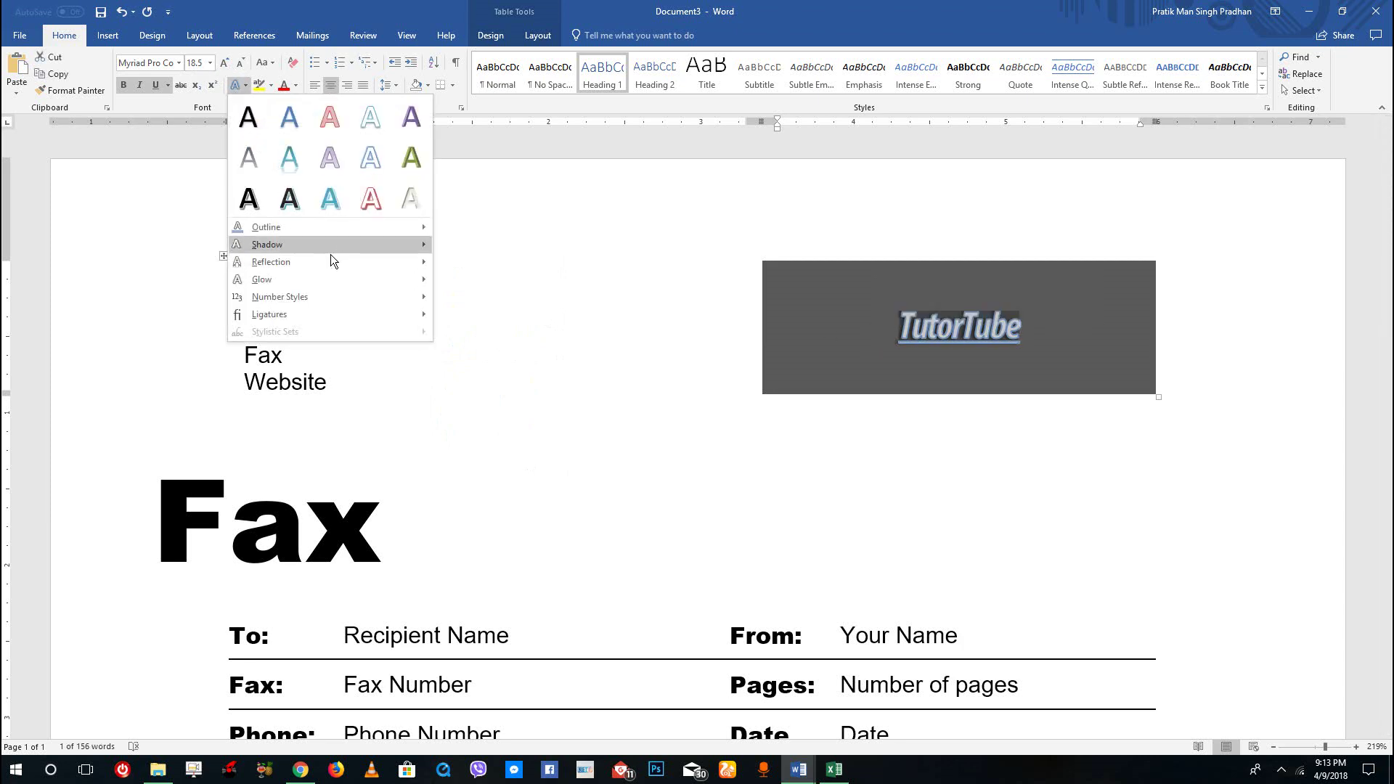
pyautogui.moveTo(335, 263)
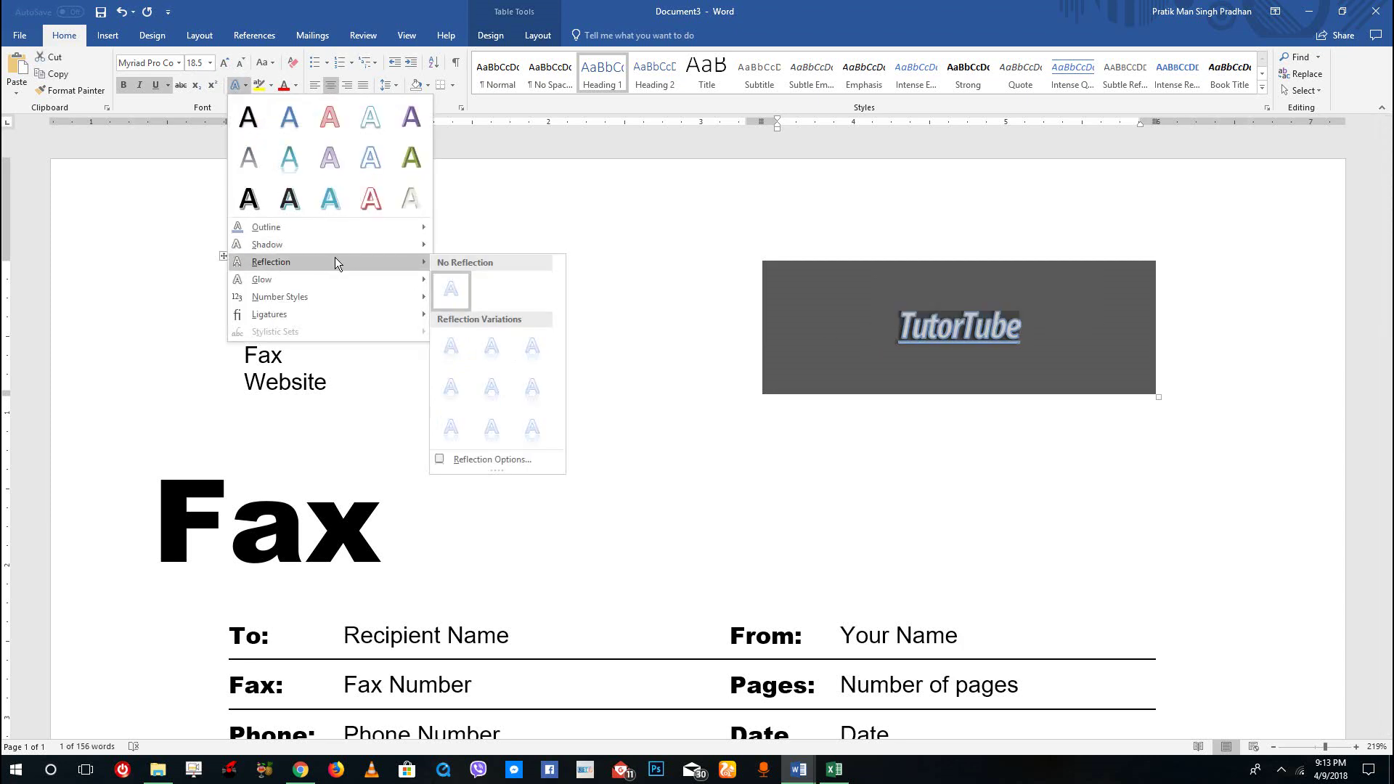
pyautogui.click(494, 351)
pyautogui.click(1007, 351)
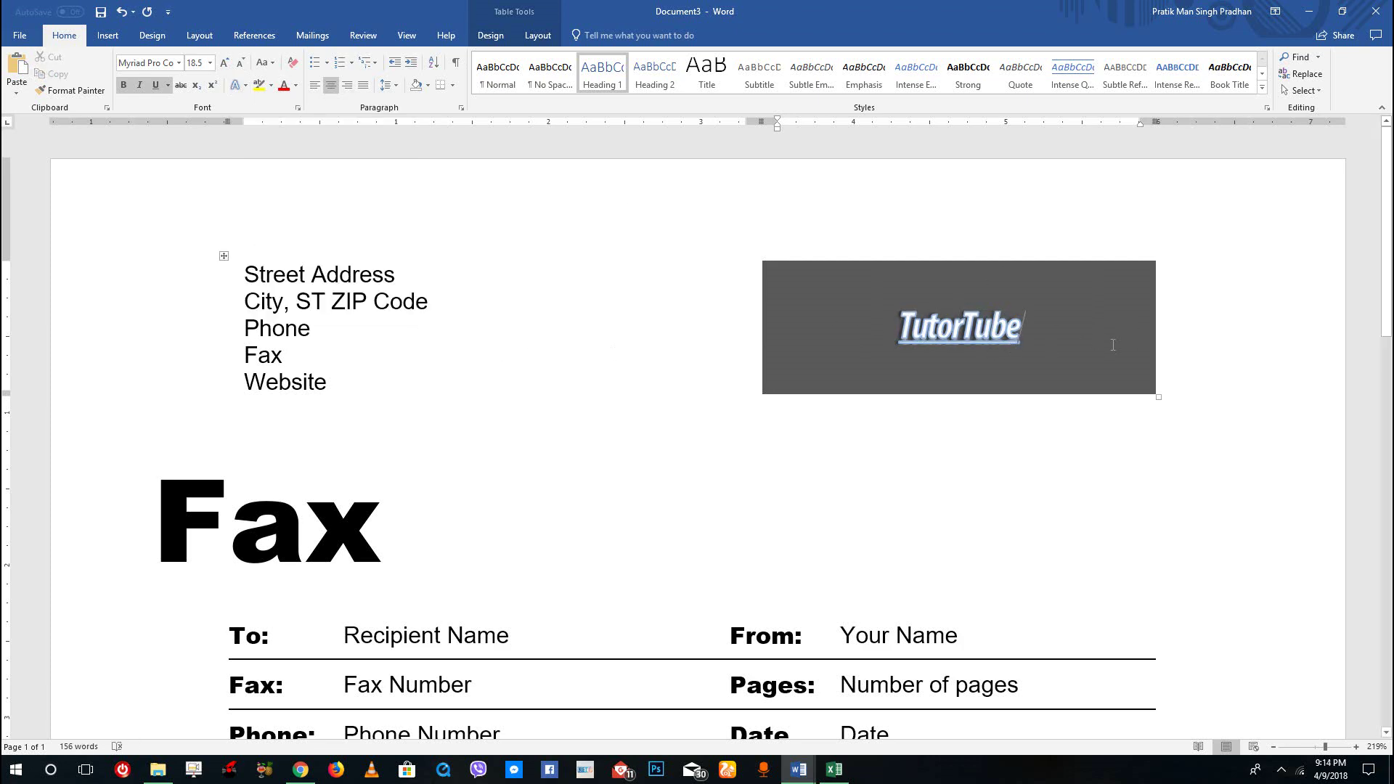
pyautogui.moveTo(1032, 331); pyautogui.dragTo(895, 330)
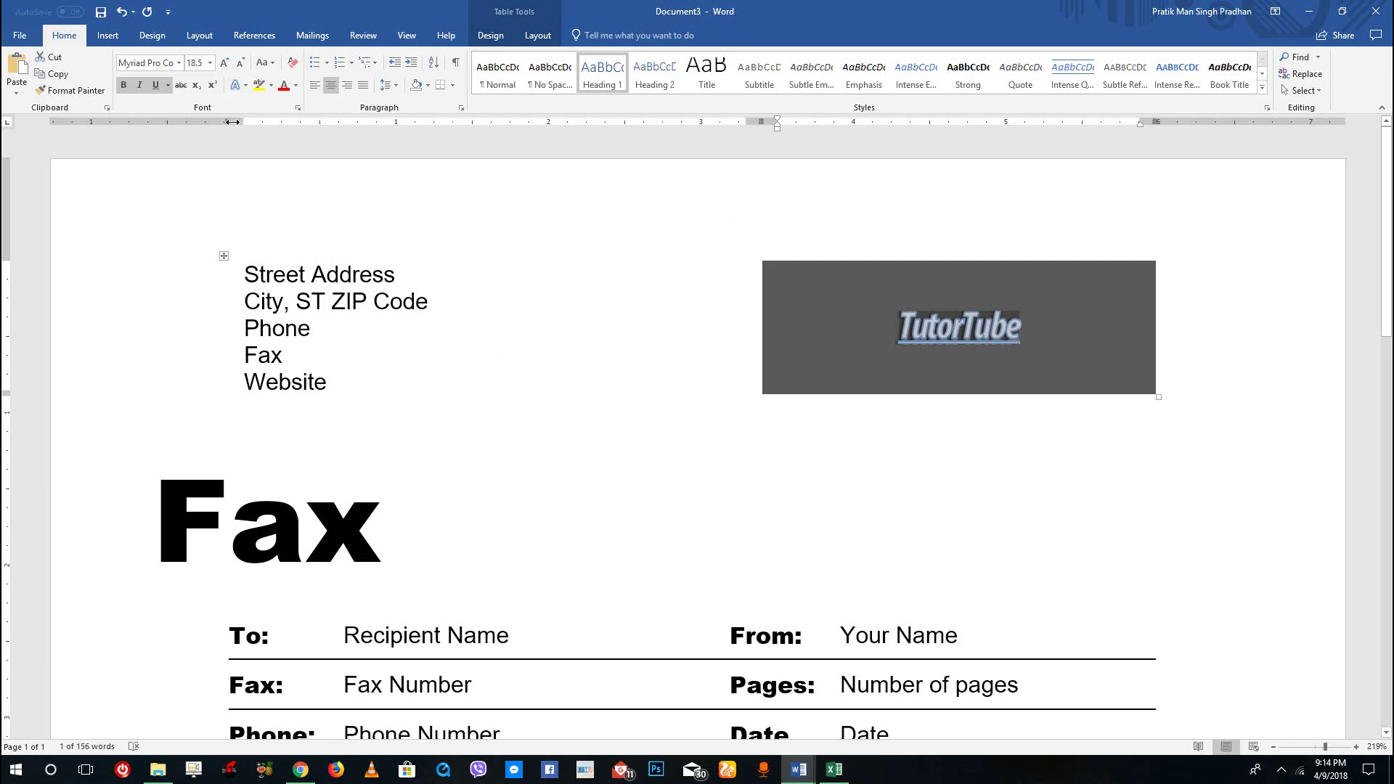
# Give TutorTube a red glow text effect and reselect the word.
pyautogui.click(238, 85)
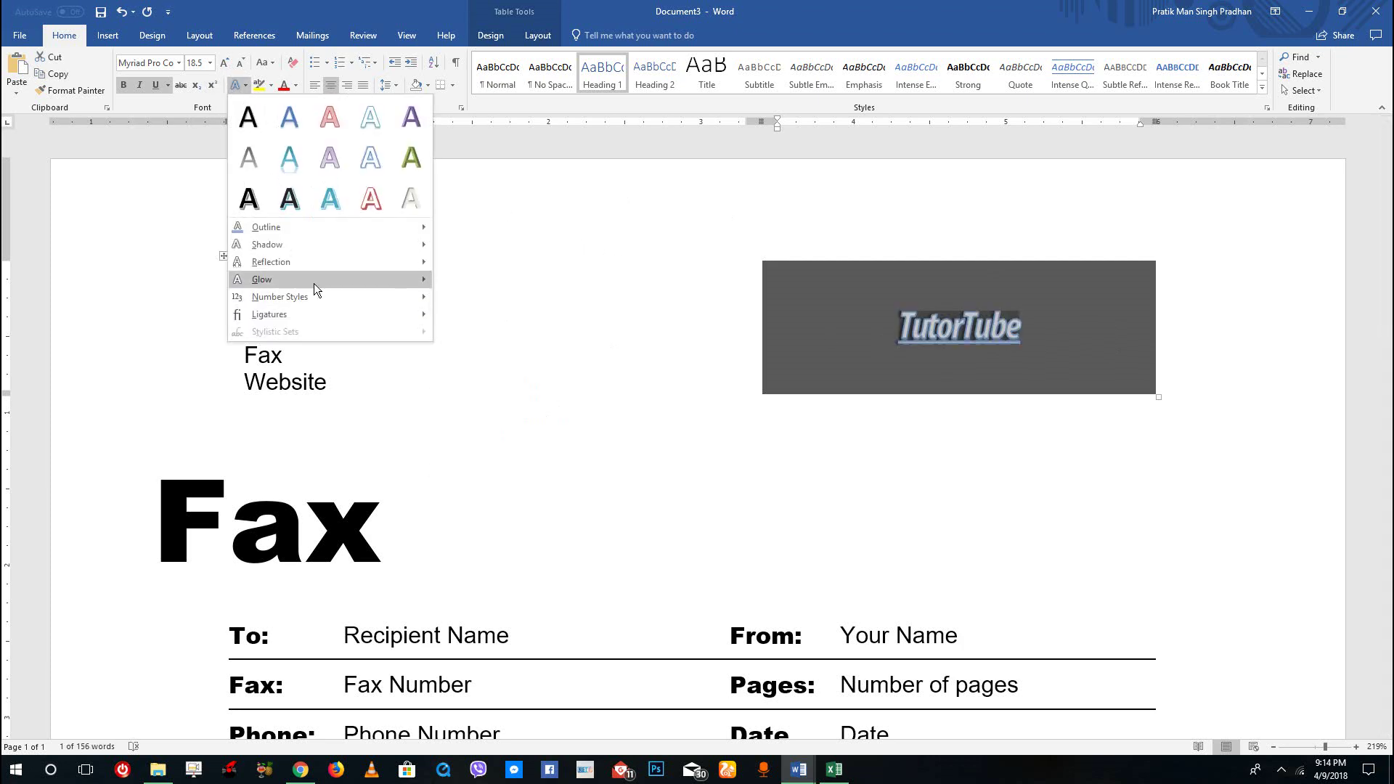
pyautogui.moveTo(313, 281)
pyautogui.click(478, 413)
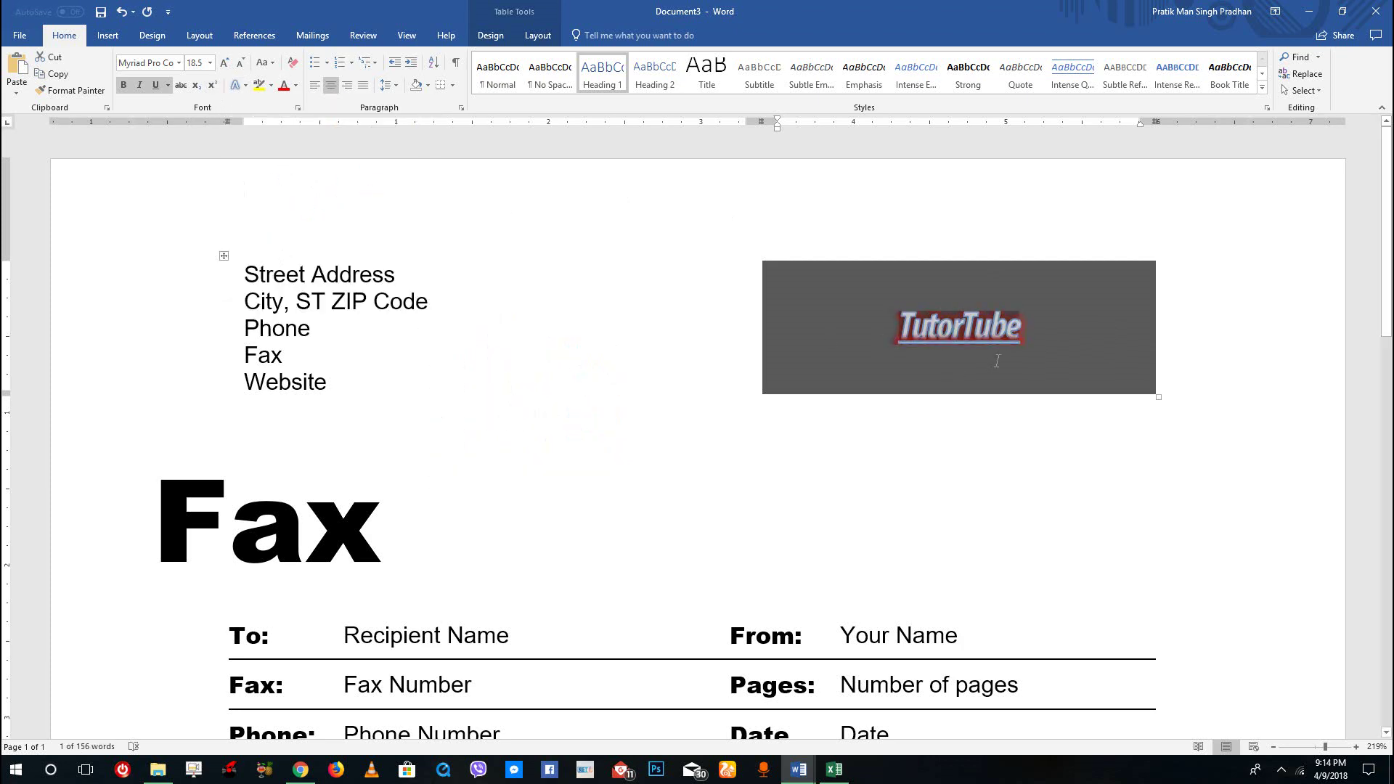
pyautogui.click(985, 325)
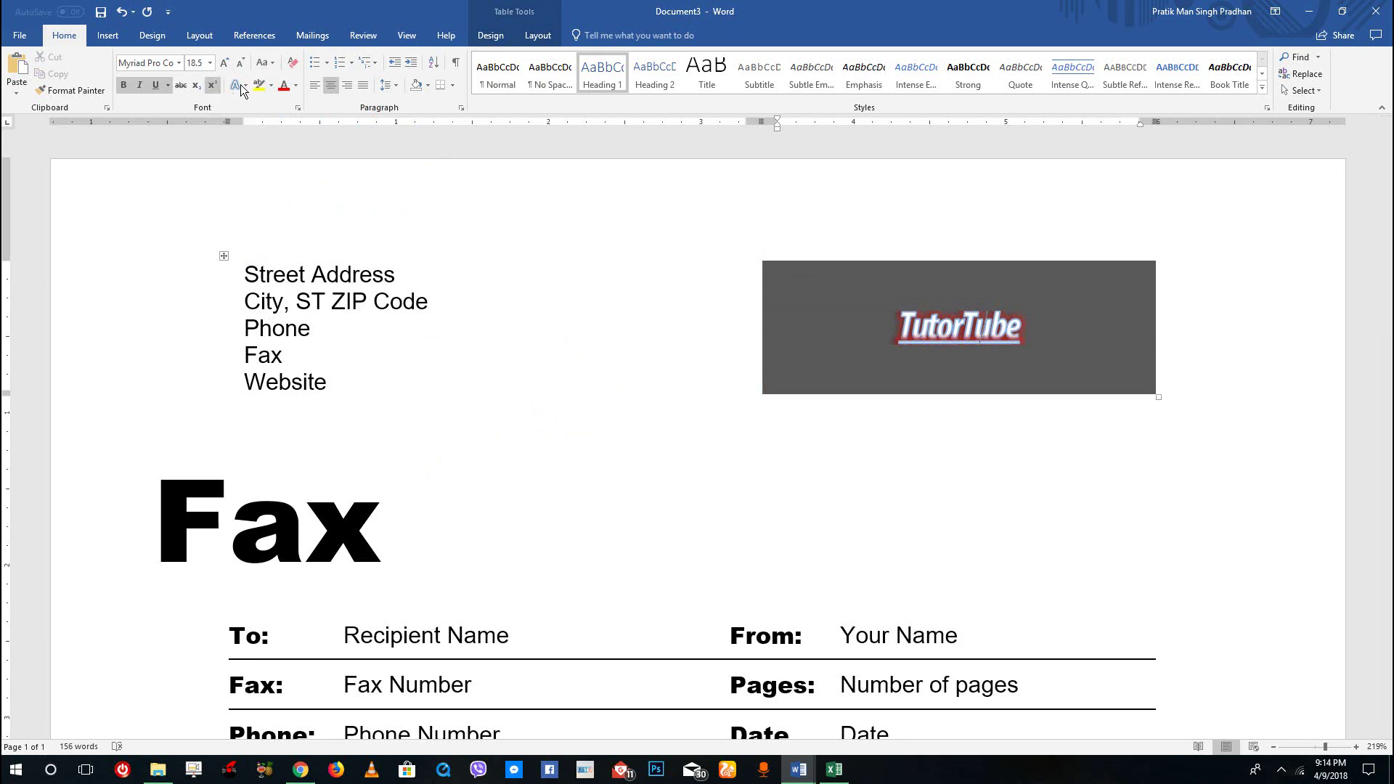
pyautogui.doubleClick(962, 325)
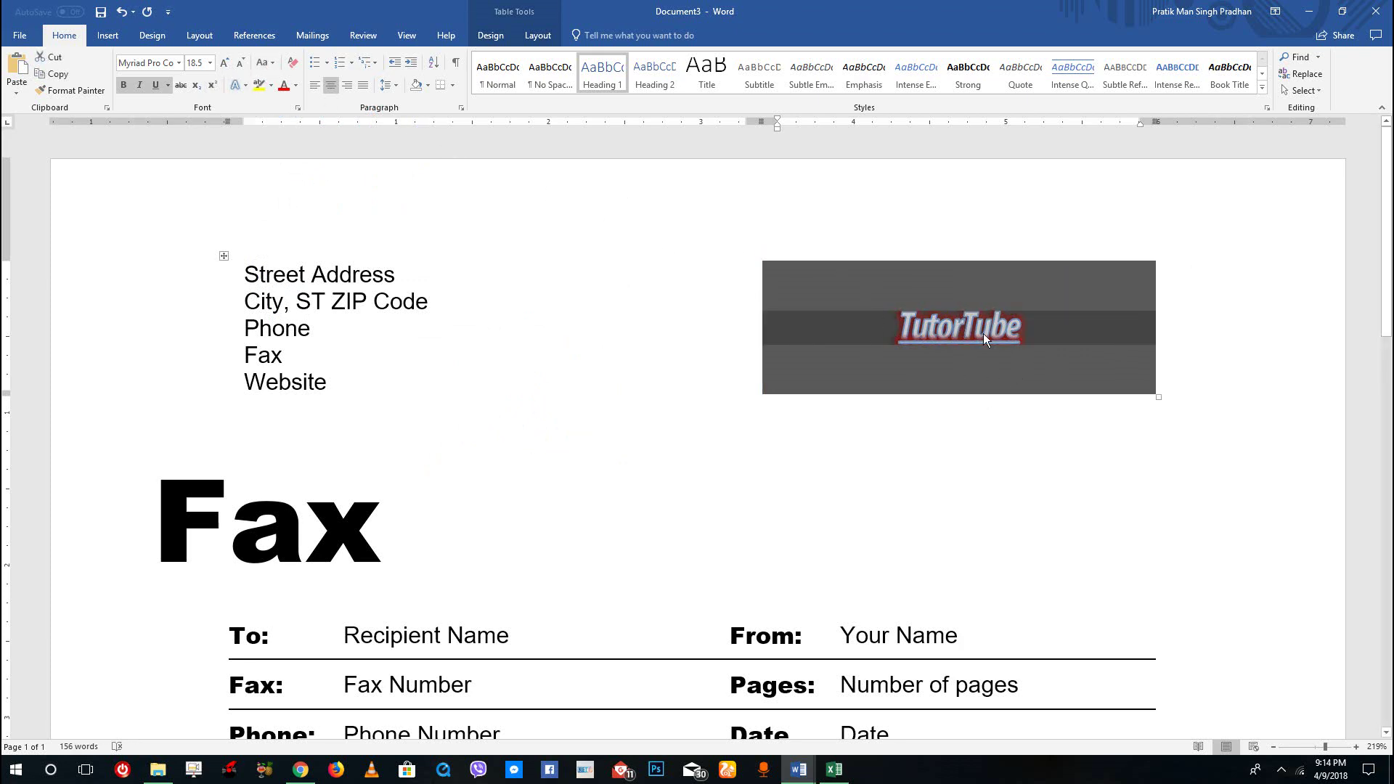
pyautogui.click(234, 86)
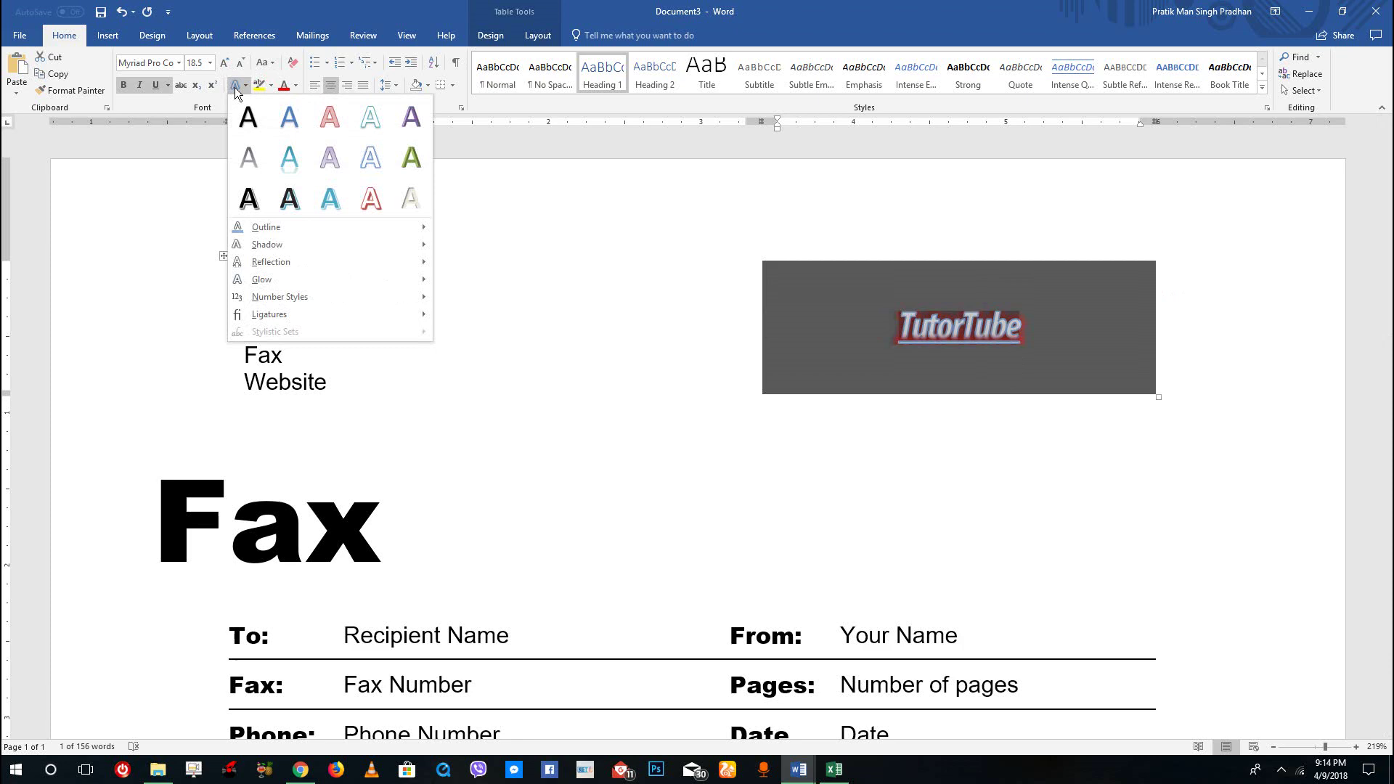
pyautogui.moveTo(355, 295)
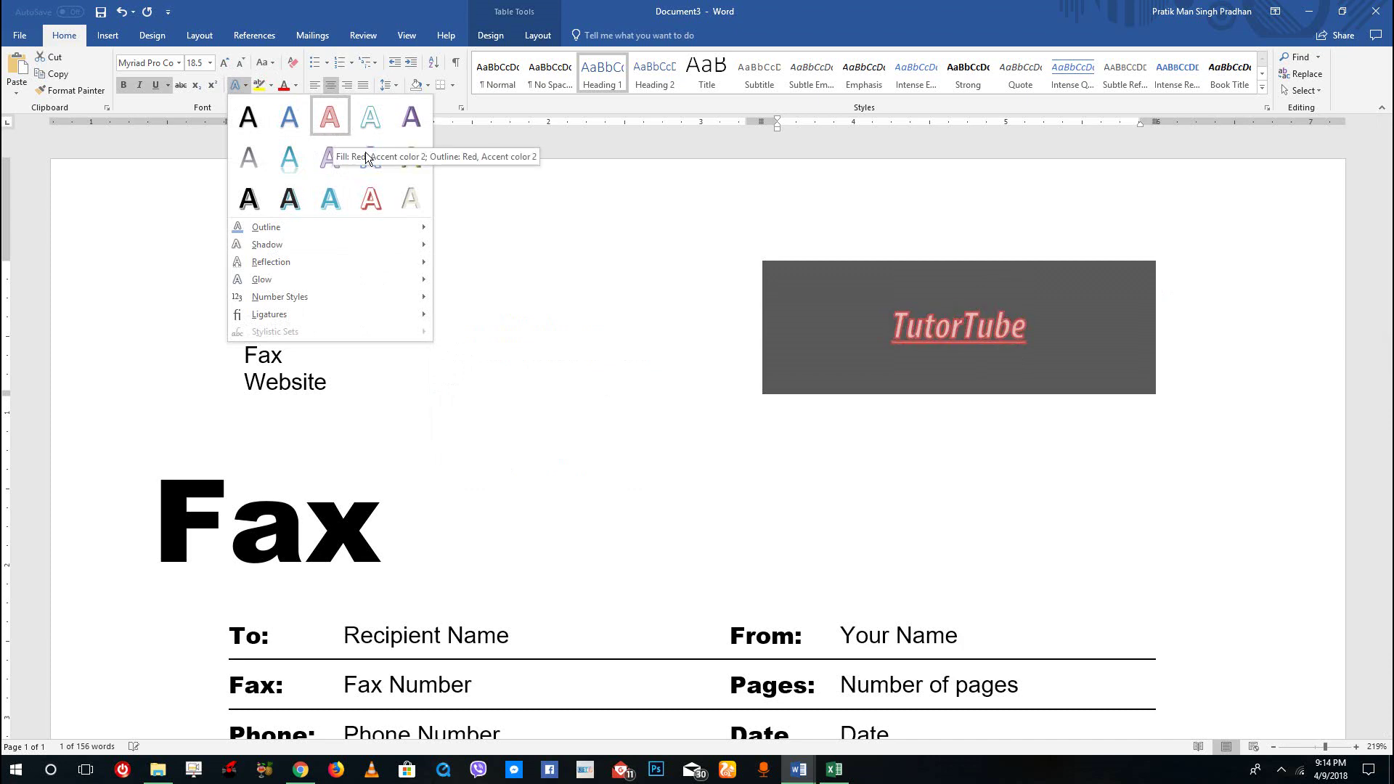
# Try yellow and dark blue highlights on the TutorTube heading.
pyautogui.click(542, 203)
pyautogui.click(263, 88)
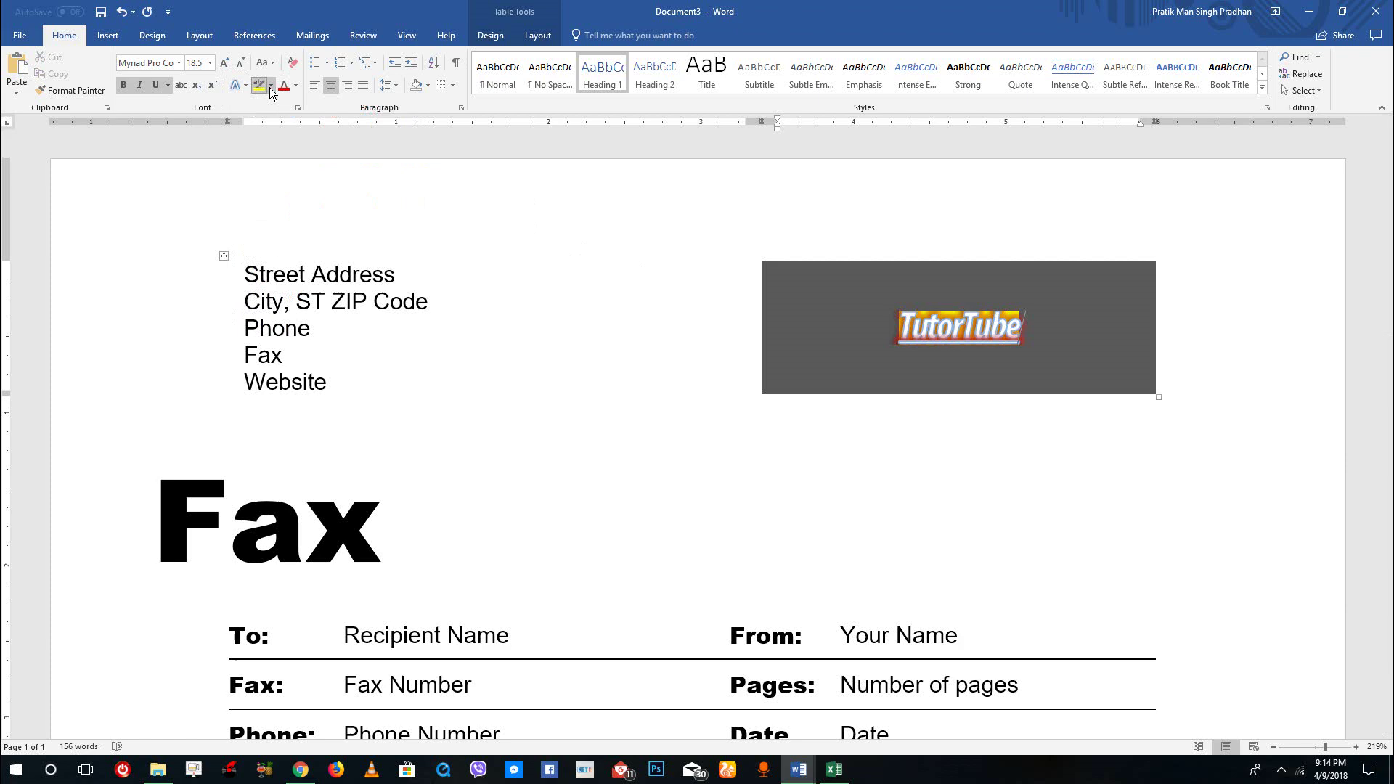
pyautogui.click(272, 86)
pyautogui.click(286, 133)
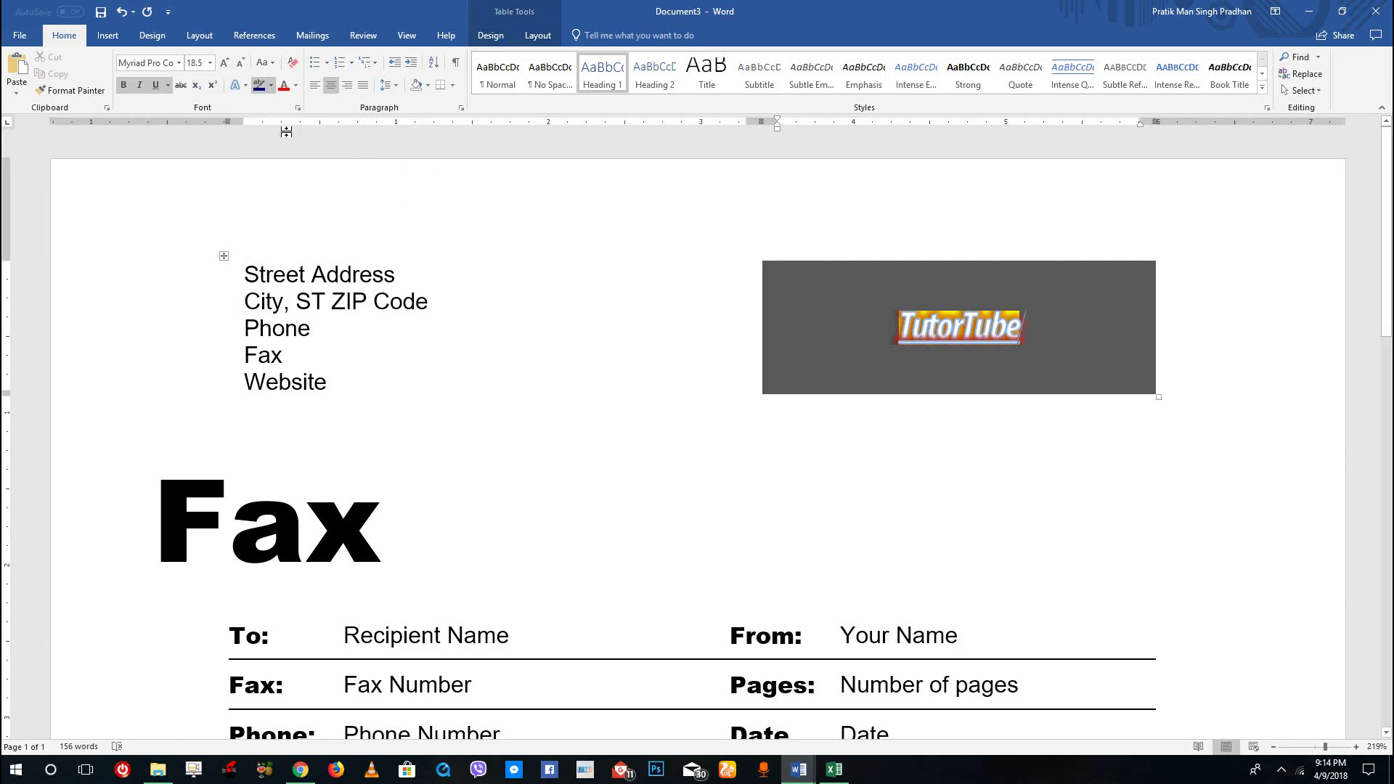
pyautogui.moveTo(852, 332); pyautogui.dragTo(1083, 349)
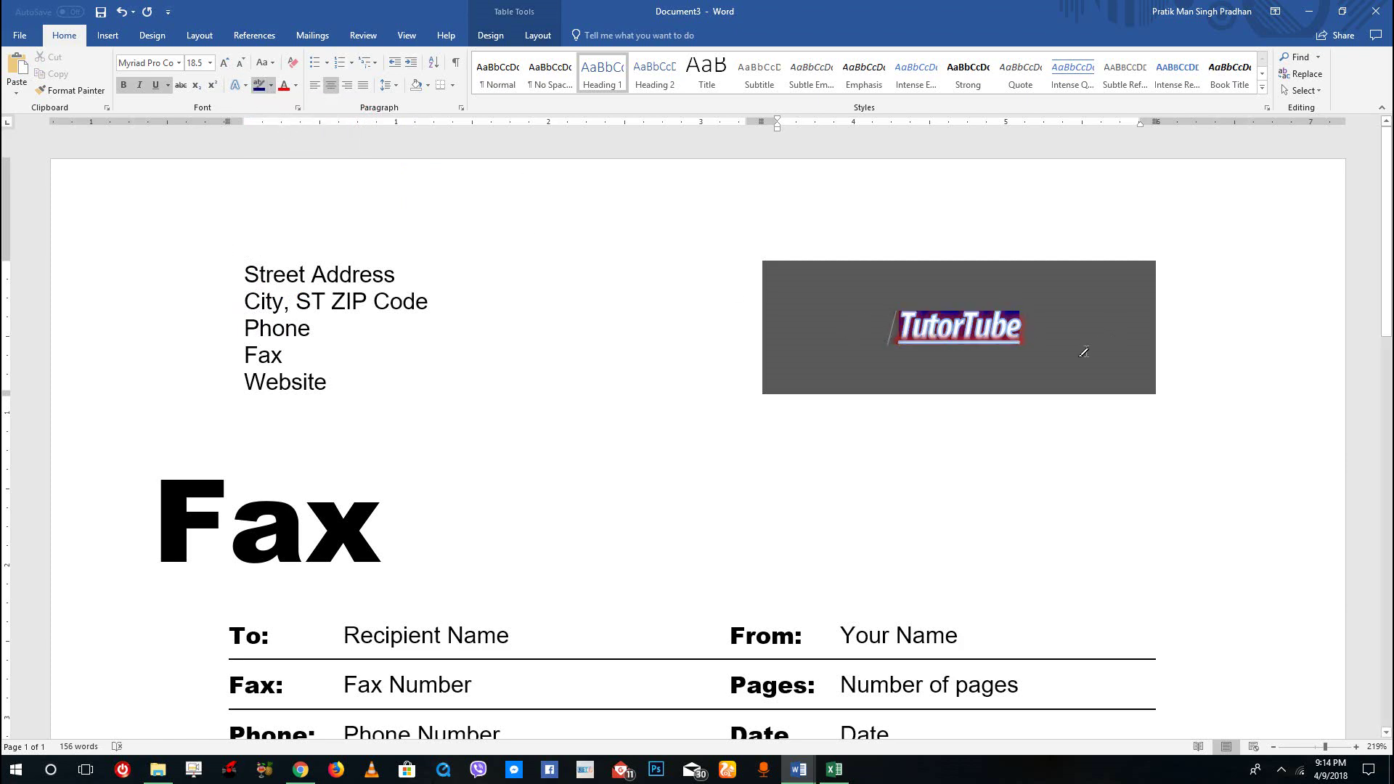
# Highlight TutorTube in green, undoing a stray highlight in the address block.
pyautogui.click(272, 93)
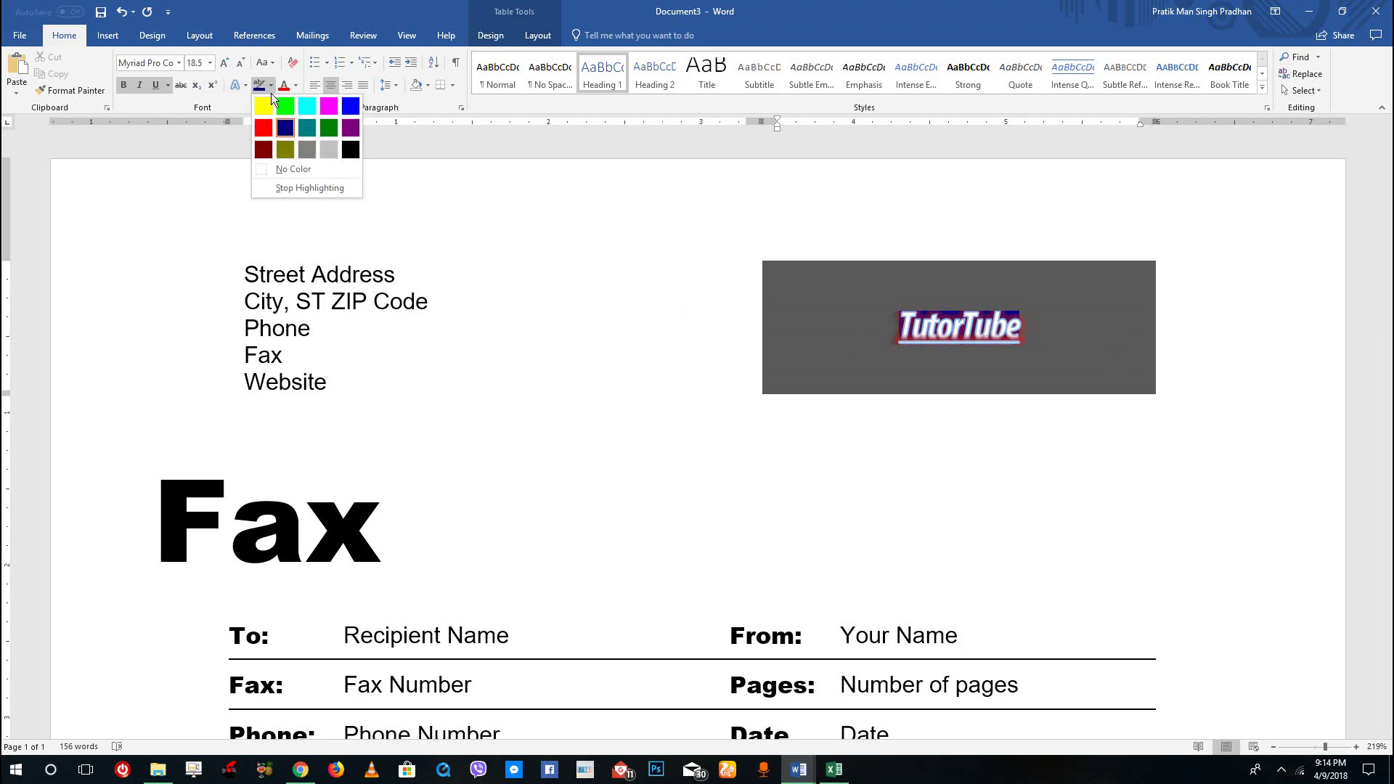
pyautogui.click(330, 128)
pyautogui.moveTo(244, 355); pyautogui.dragTo(520, 339)
pyautogui.hotkey('ctrl', 'z')
pyautogui.hotkey('ctrl', 'z')
pyautogui.hotkey('ctrl', 'z')
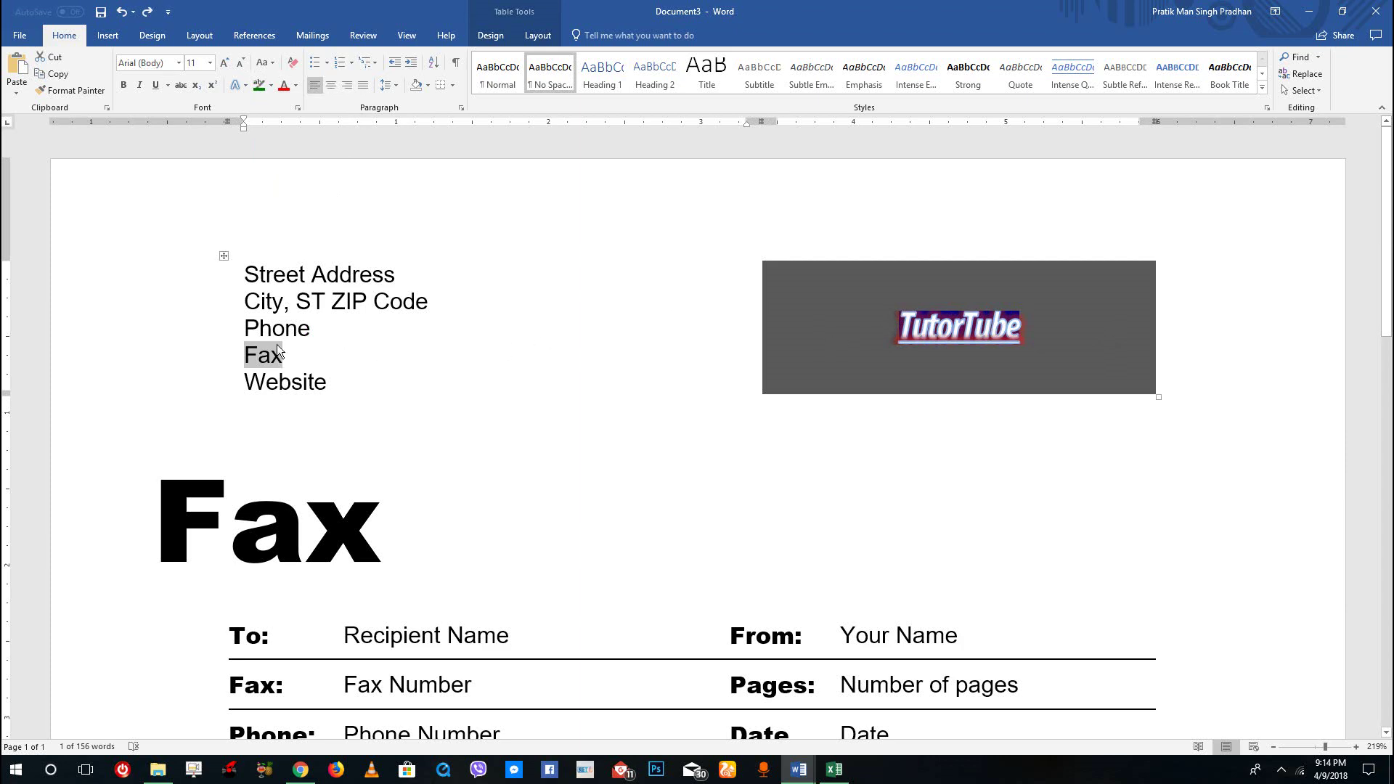
pyautogui.click(979, 321)
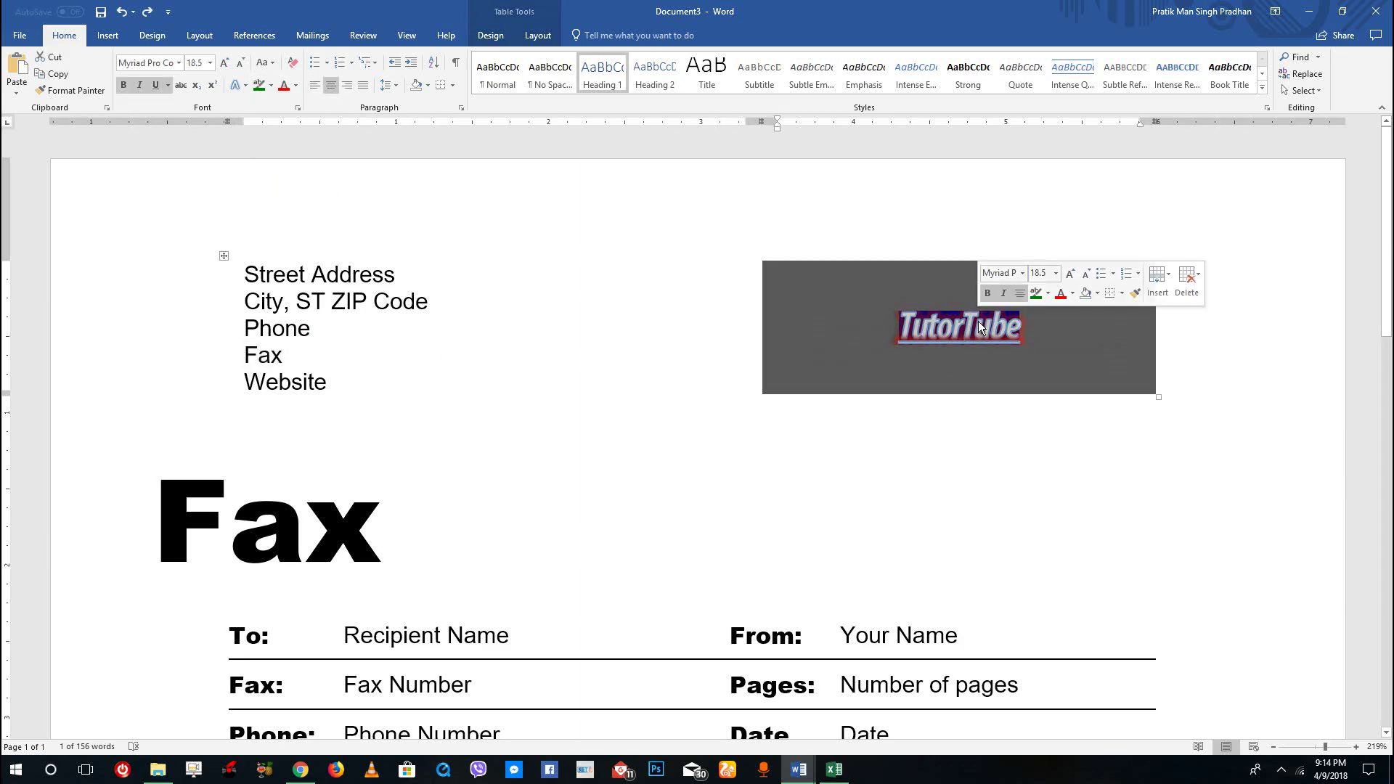
pyautogui.click(259, 86)
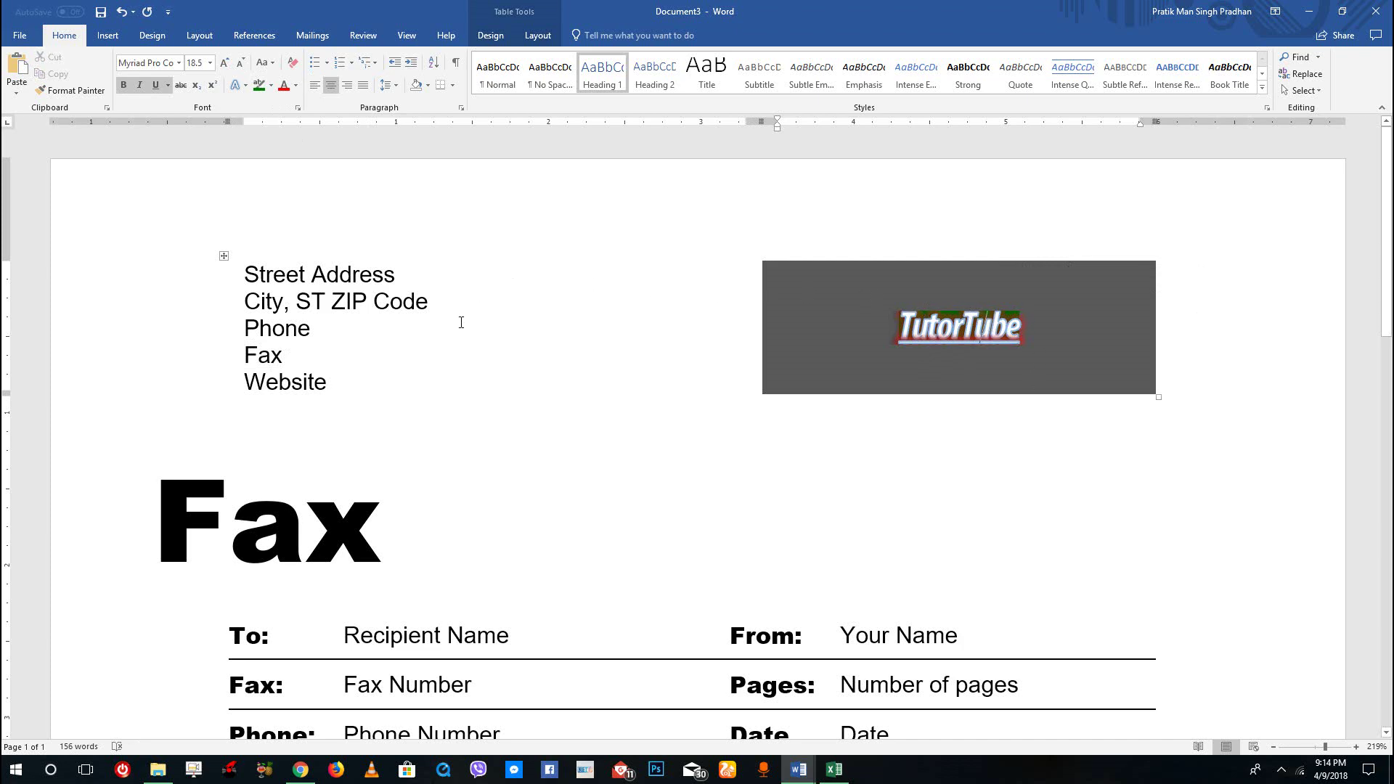
# Apply AcmeFont to the five address lines, Street Address through Website.
pyautogui.tripleClick(429, 308)
pyautogui.moveTo(331, 382); pyautogui.dragTo(247, 274)
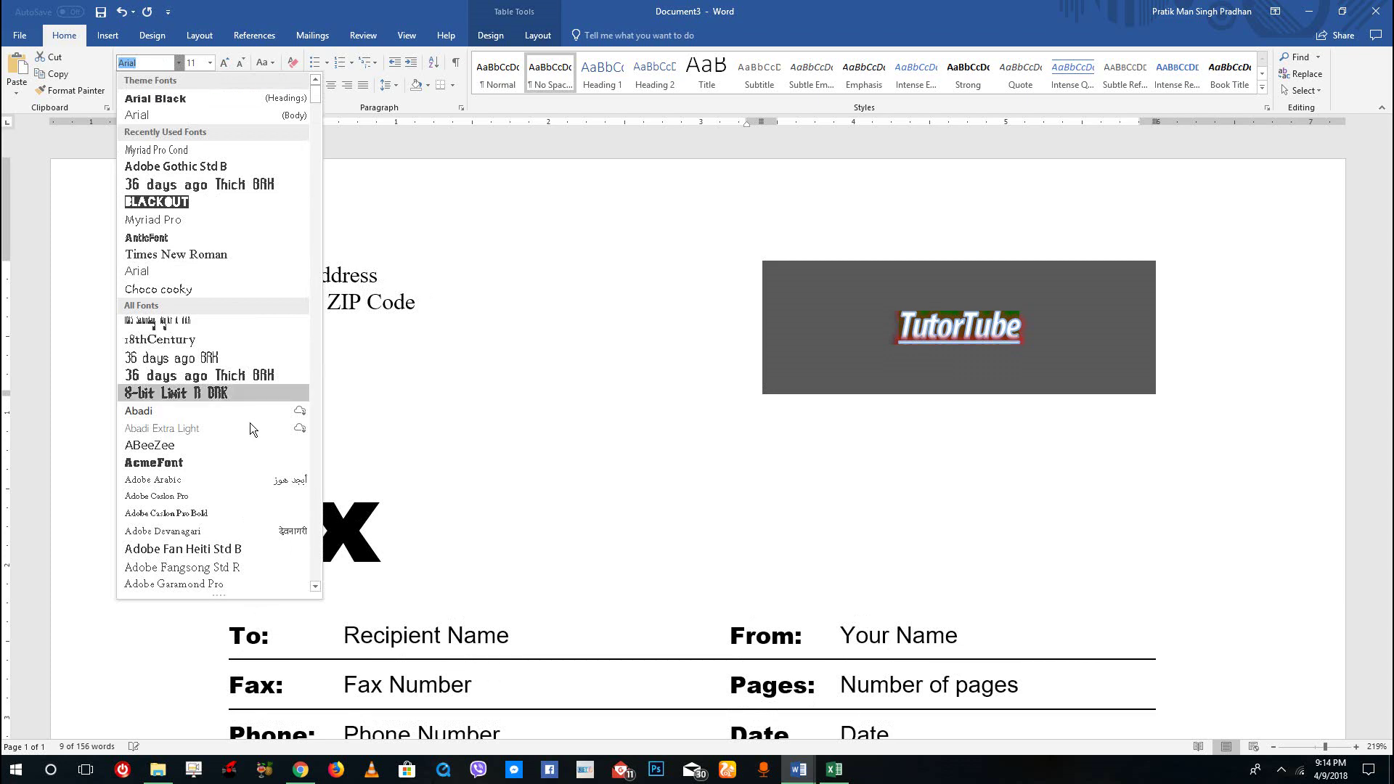
pyautogui.scroll(-2, 218, 417)
pyautogui.click(171, 358)
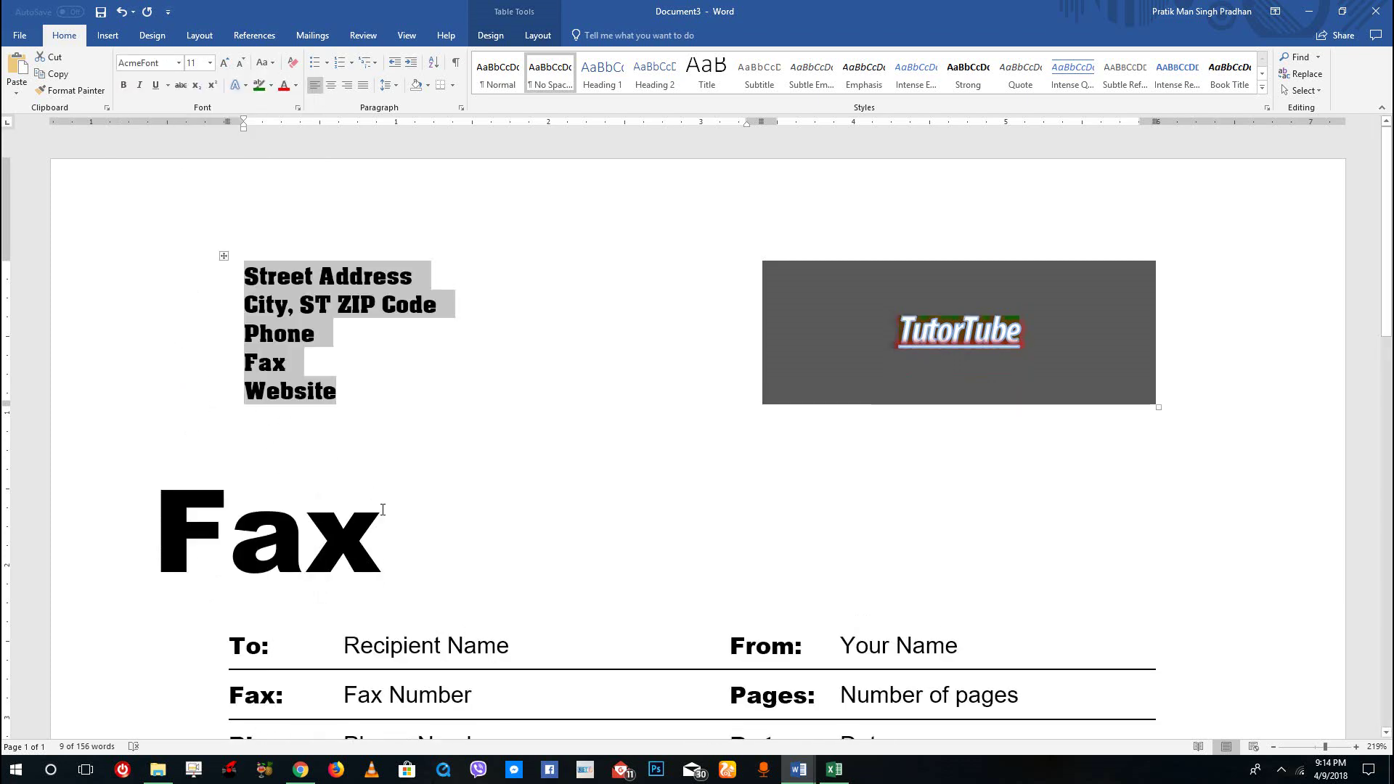
# Select the Fax title and make it red with the mini toolbar's Font Color, keeping its size.
pyautogui.doubleClick(417, 538)
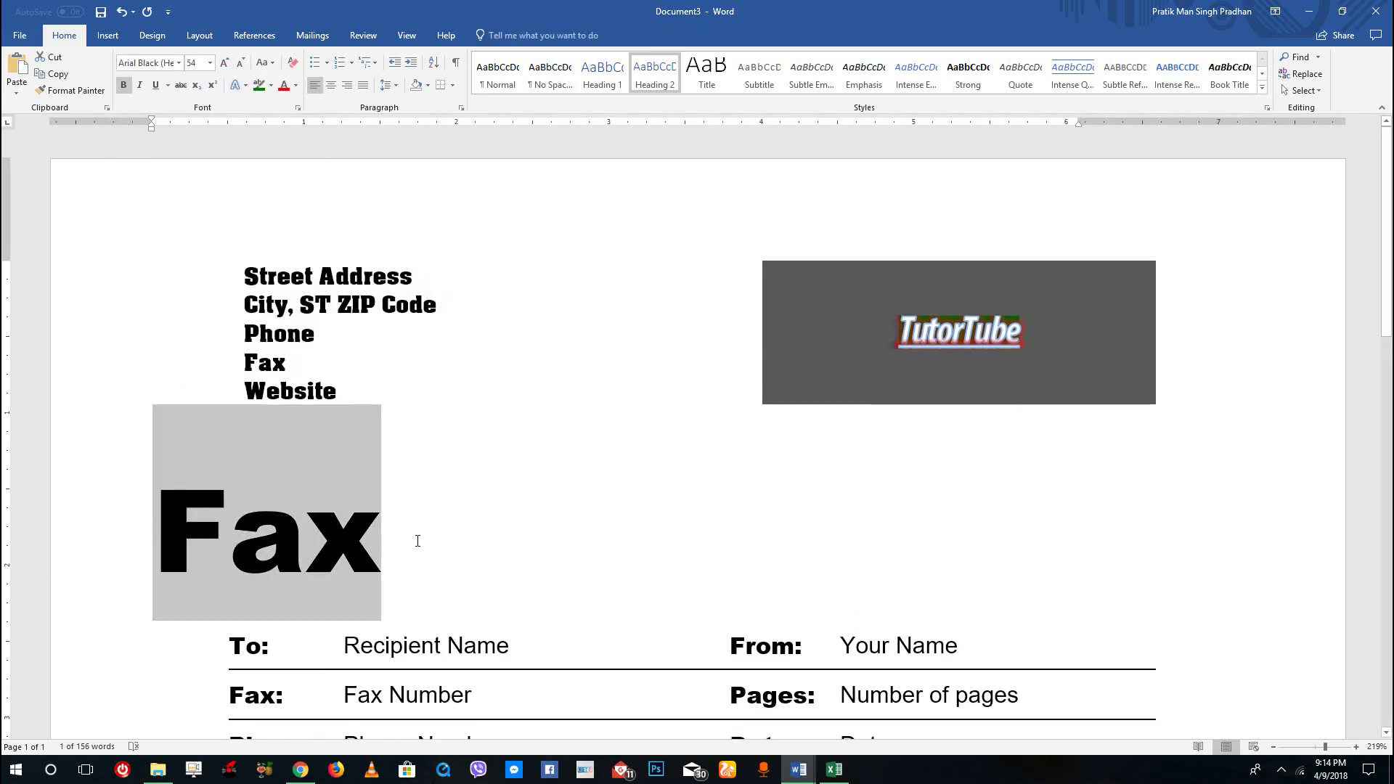
pyautogui.rightClick(320, 528)
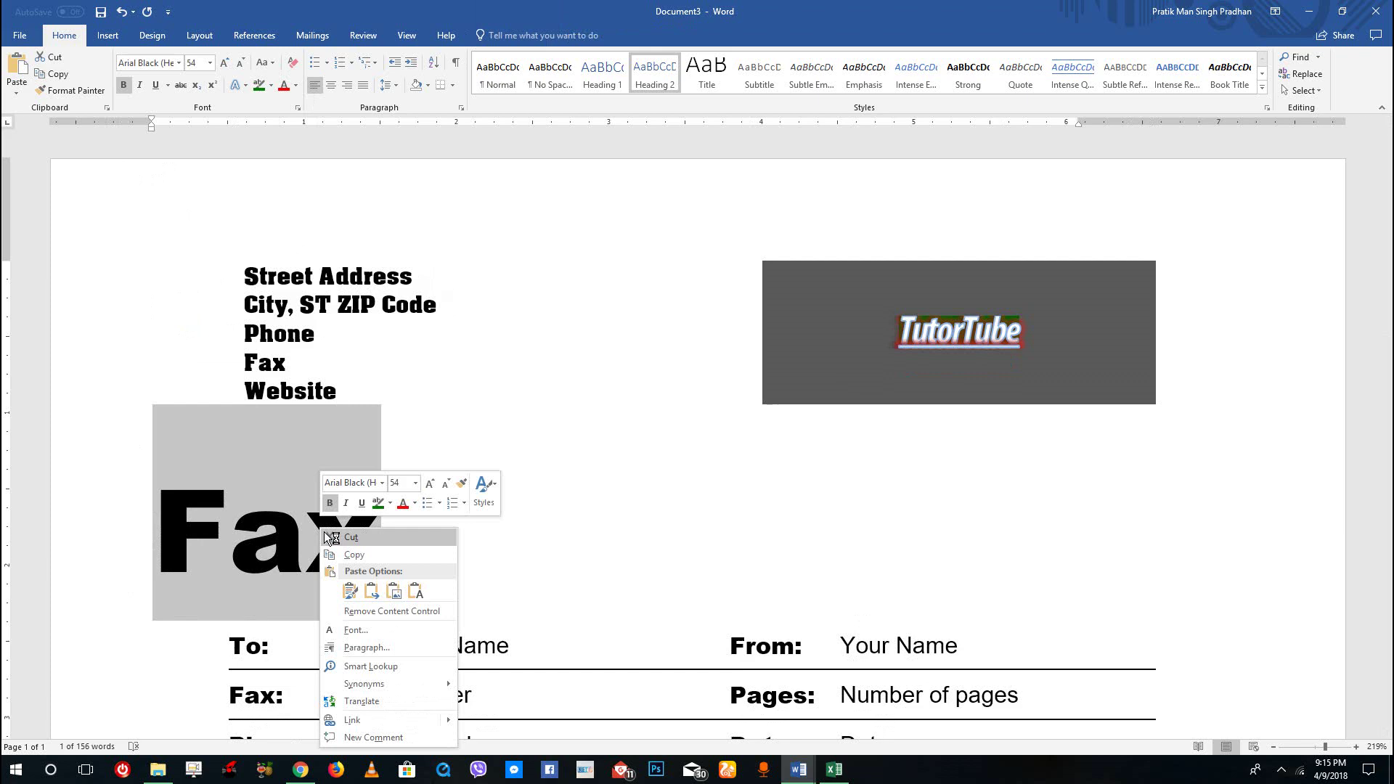
pyautogui.click(413, 485)
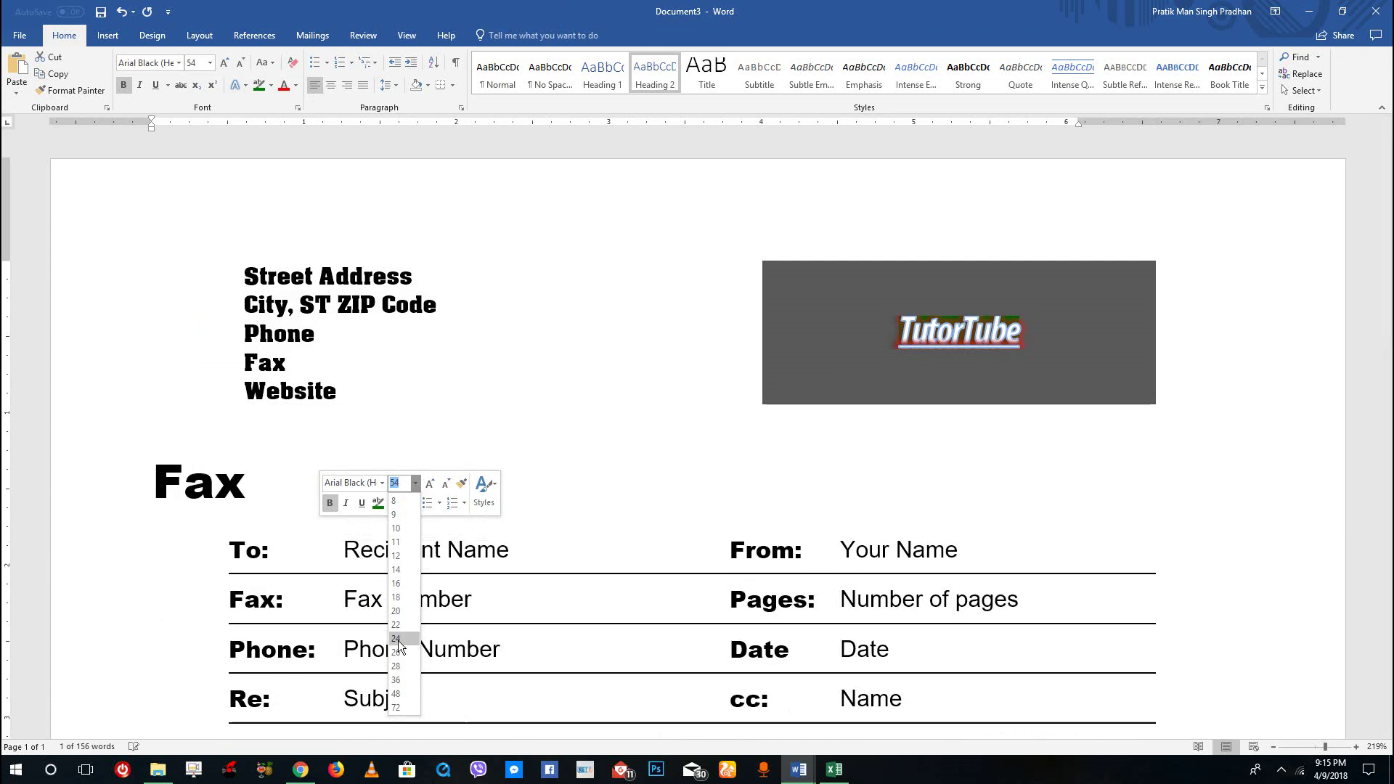
pyautogui.press('Escape')
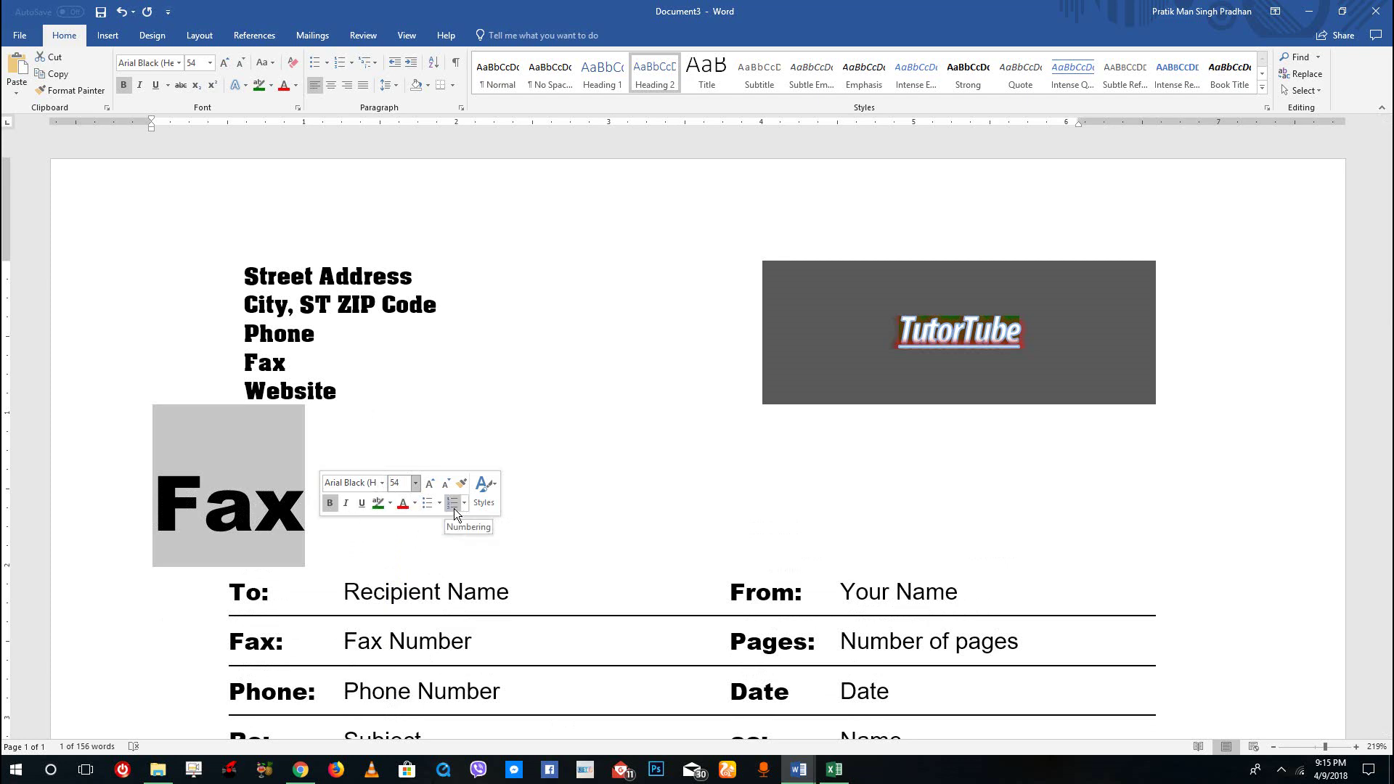
pyautogui.click(404, 504)
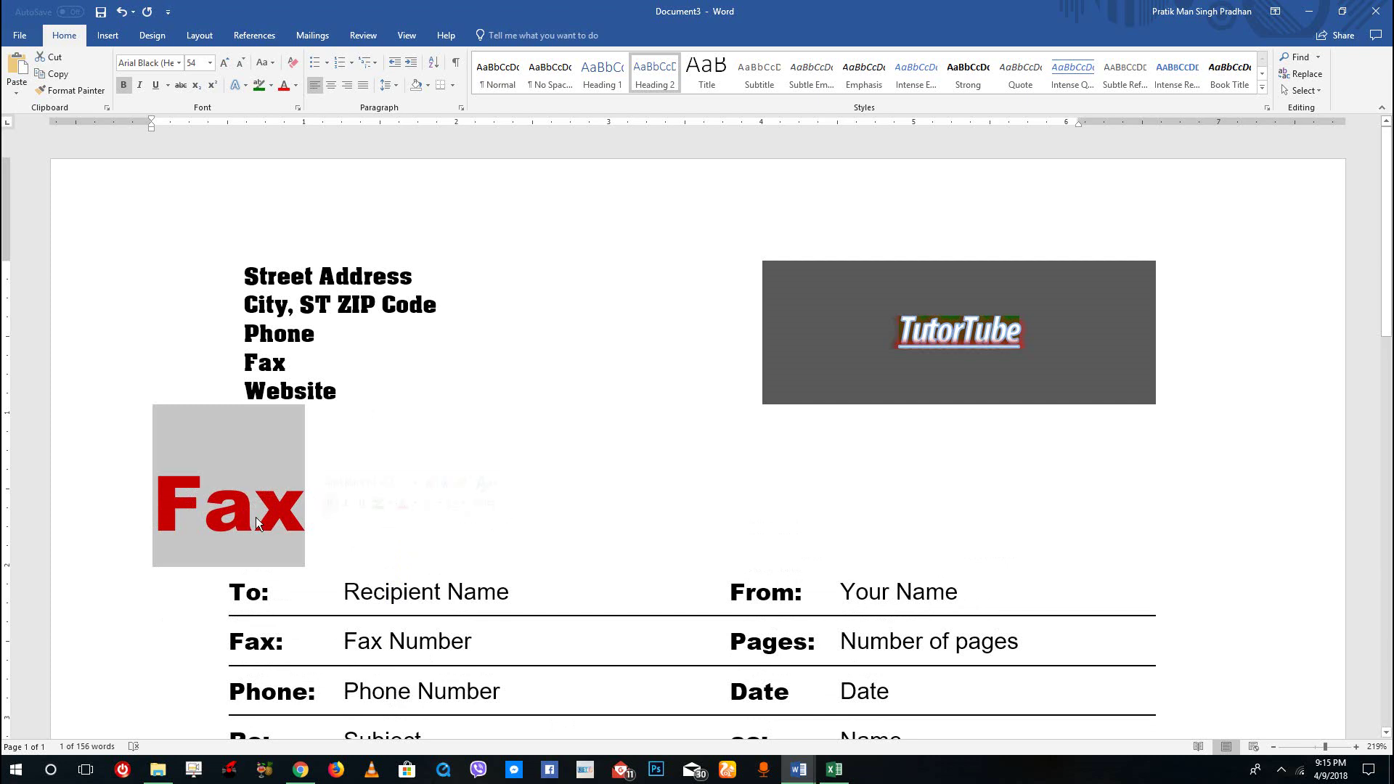
pyautogui.rightClick(286, 511)
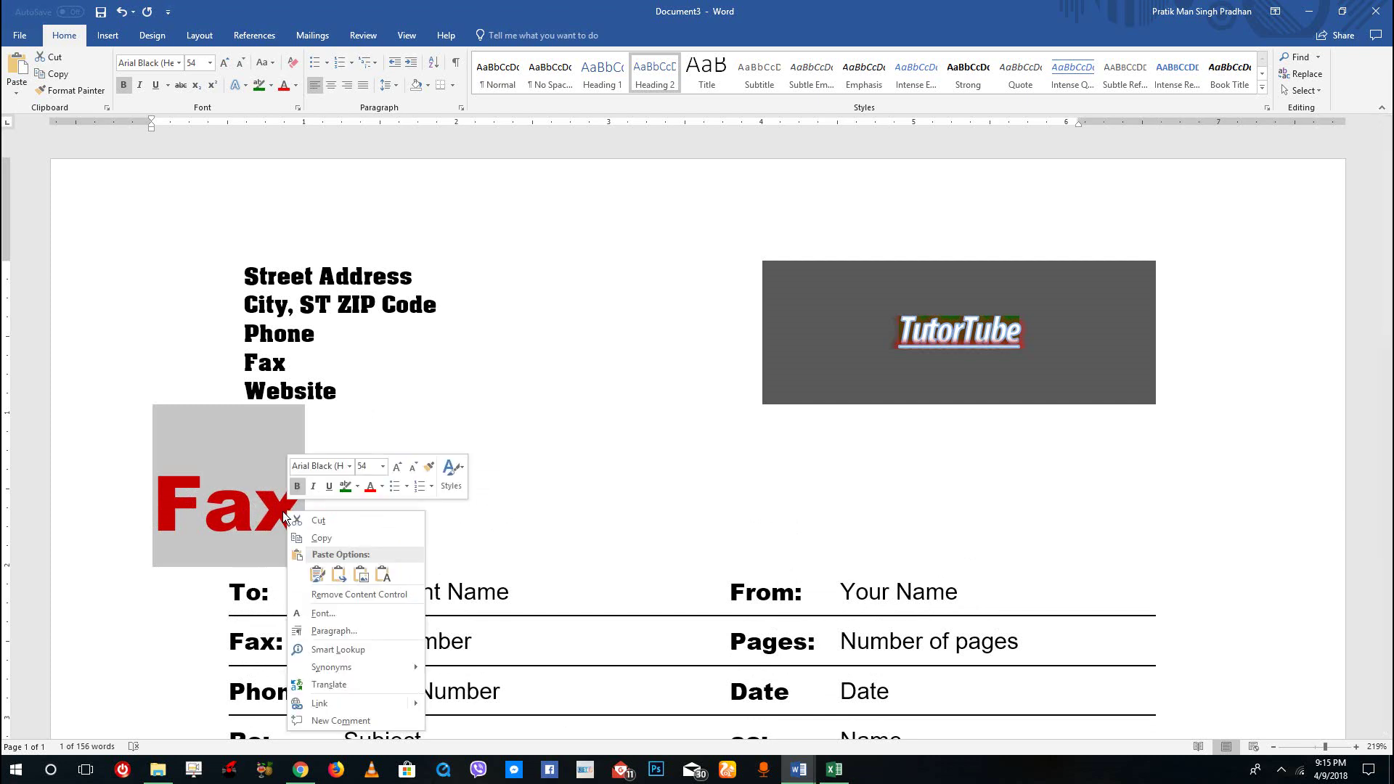
pyautogui.click(349, 467)
# Choose AcmeFont for the red Fax title from Recently Used Fonts.
pyautogui.click(349, 469)
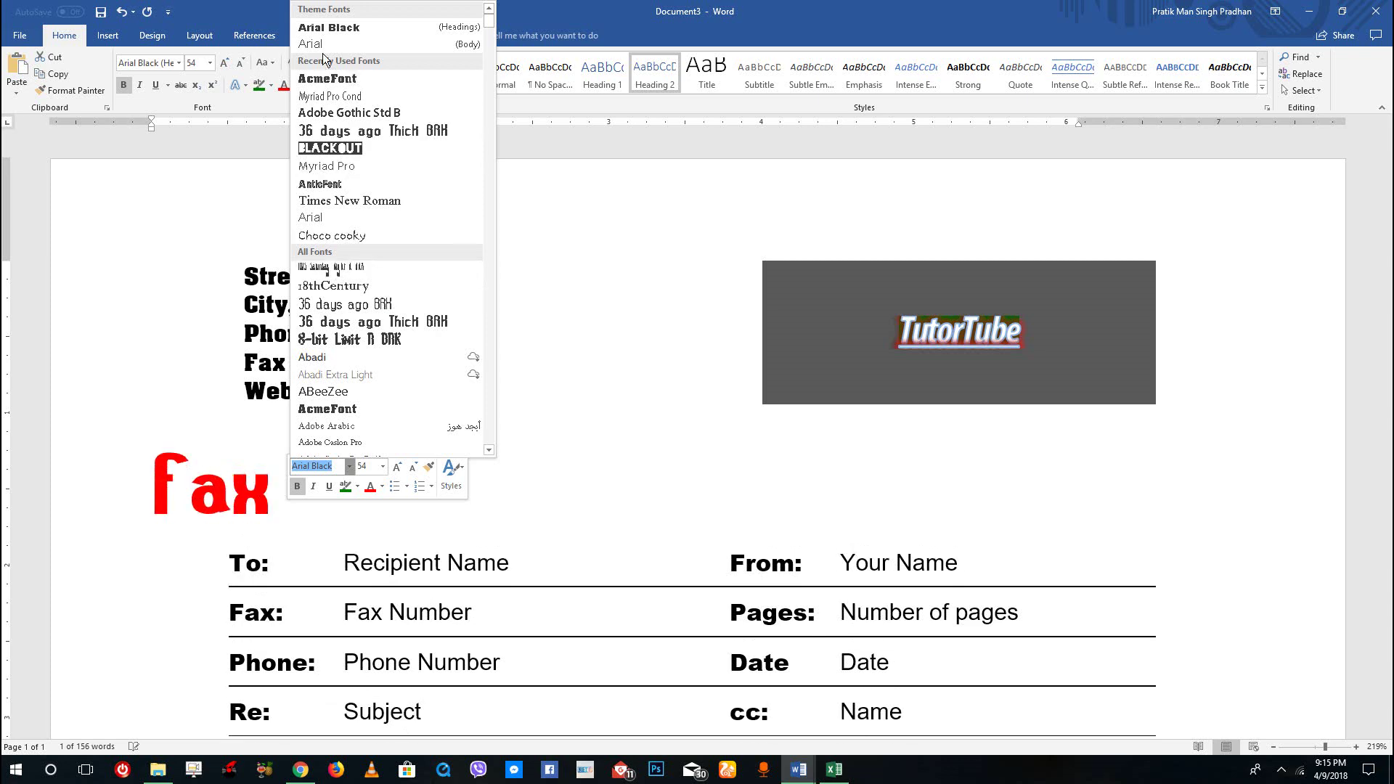
pyautogui.click(352, 82)
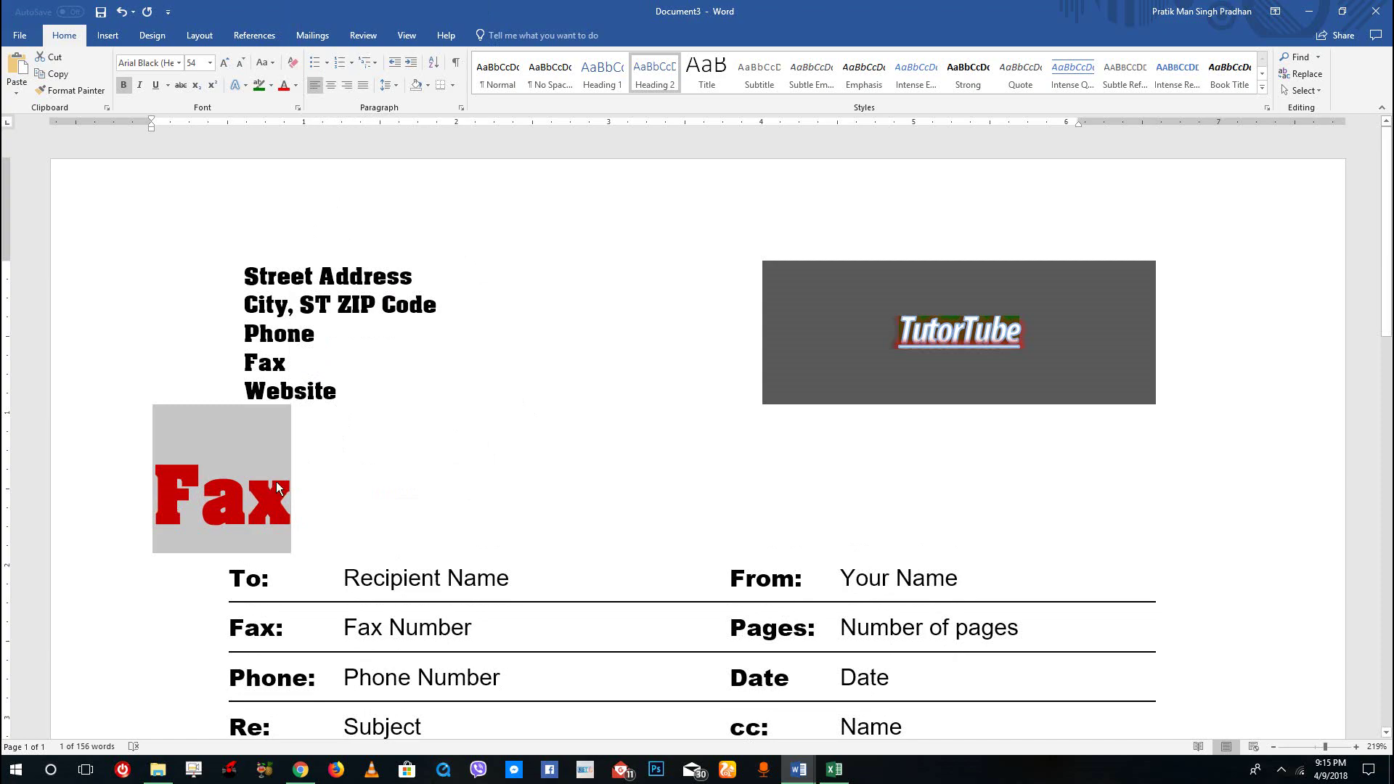
# Scroll down to Comments and select the four placeholder paragraphs beneath it.
pyautogui.doubleClick(380, 333)
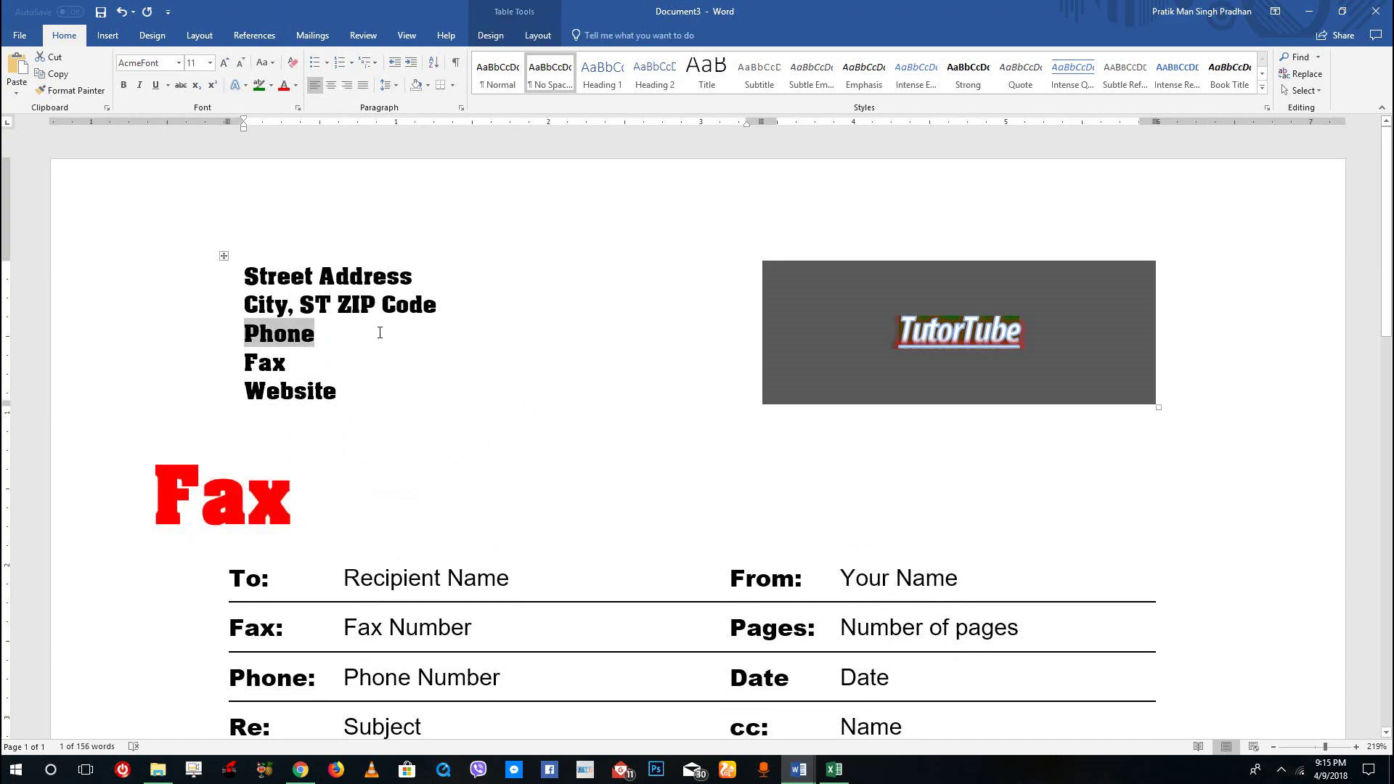
pyautogui.scroll(-6, 380, 332)
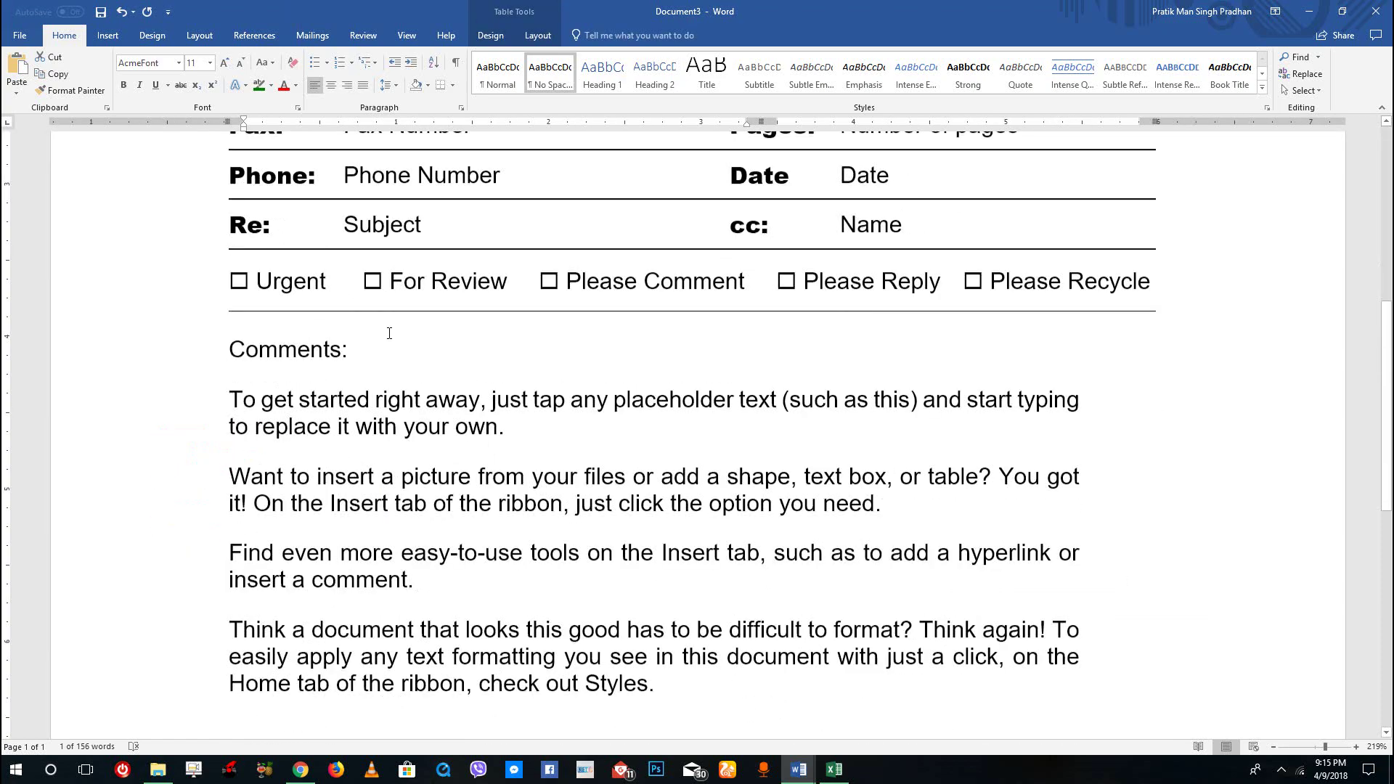
pyautogui.click(477, 465)
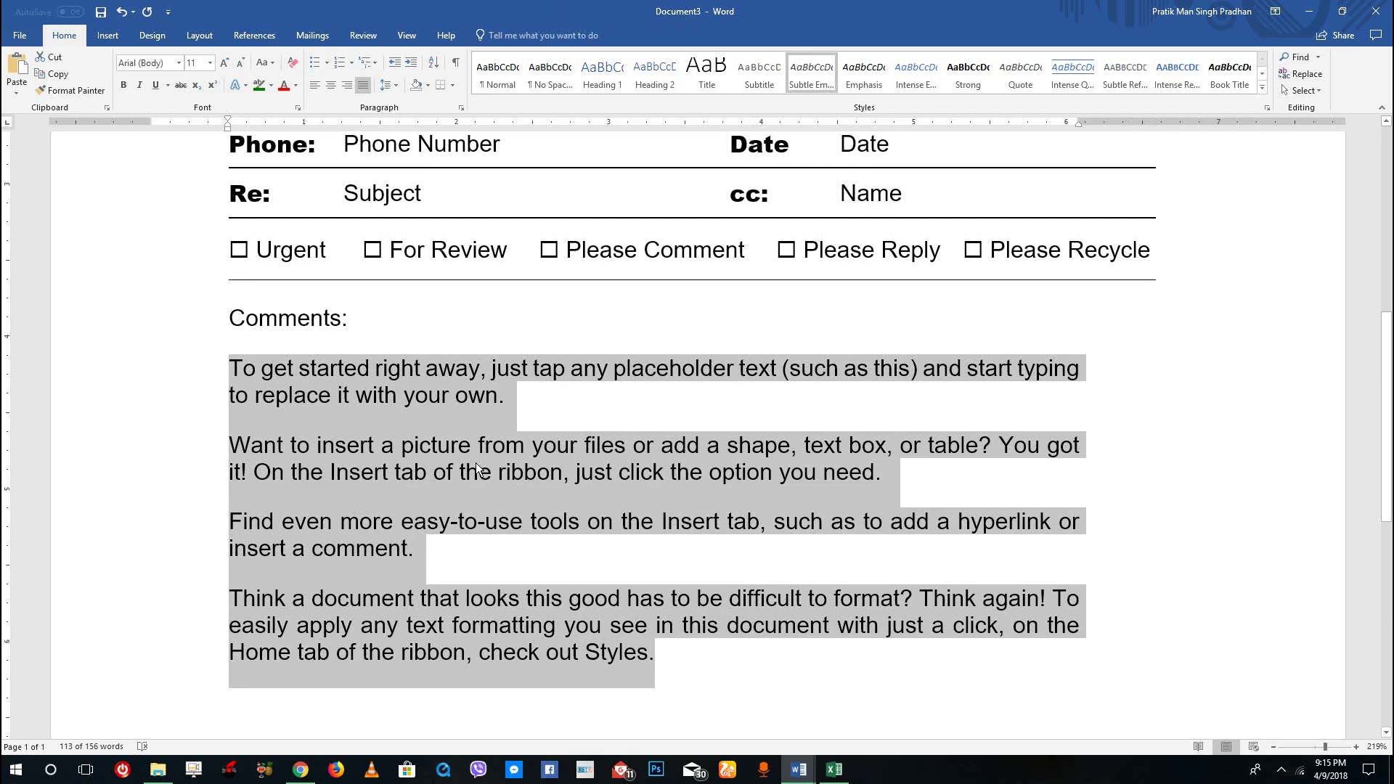